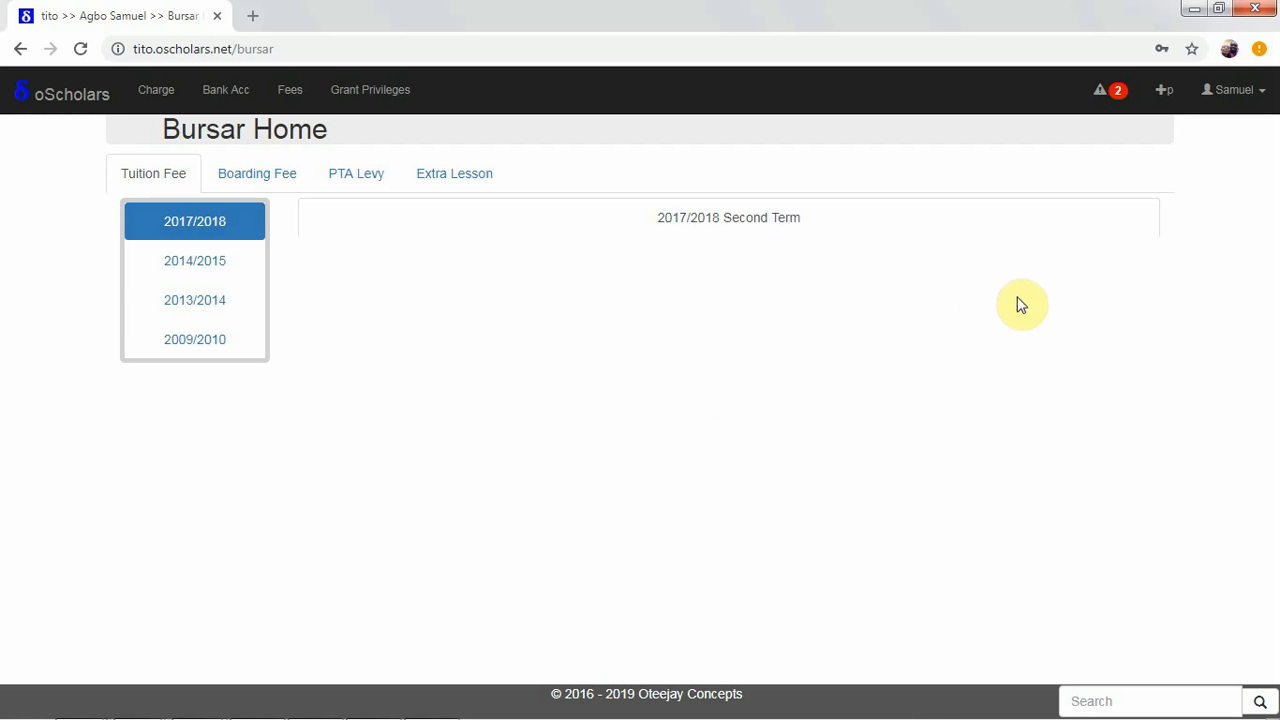
# Open the Library section from the account options and bring up its book creation form.
pyautogui.click(1236, 100)
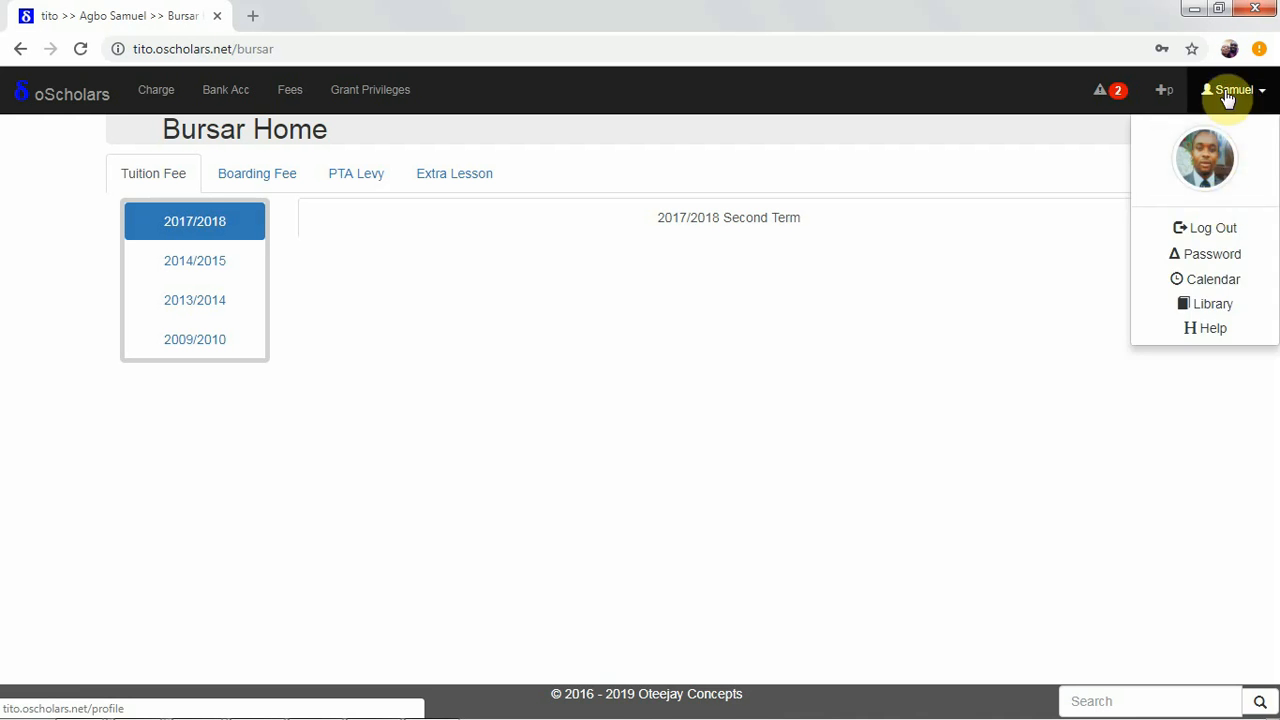
pyautogui.click(1199, 308)
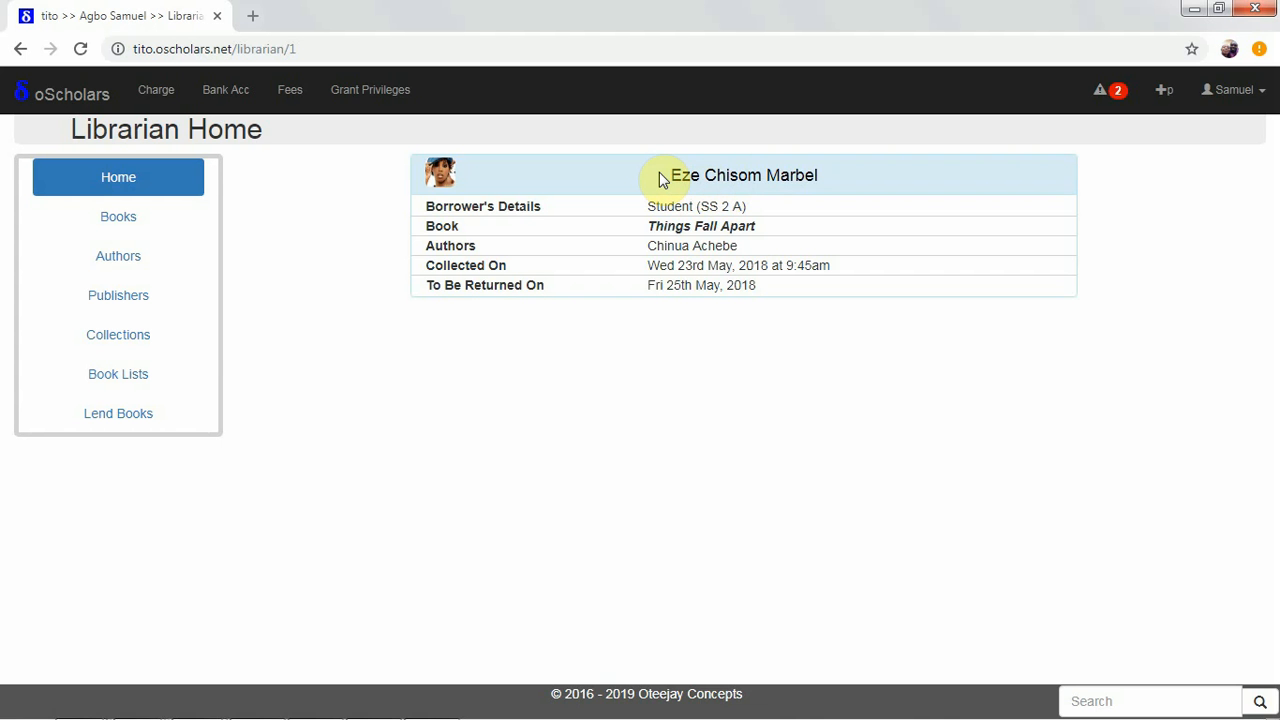
pyautogui.click(139, 228)
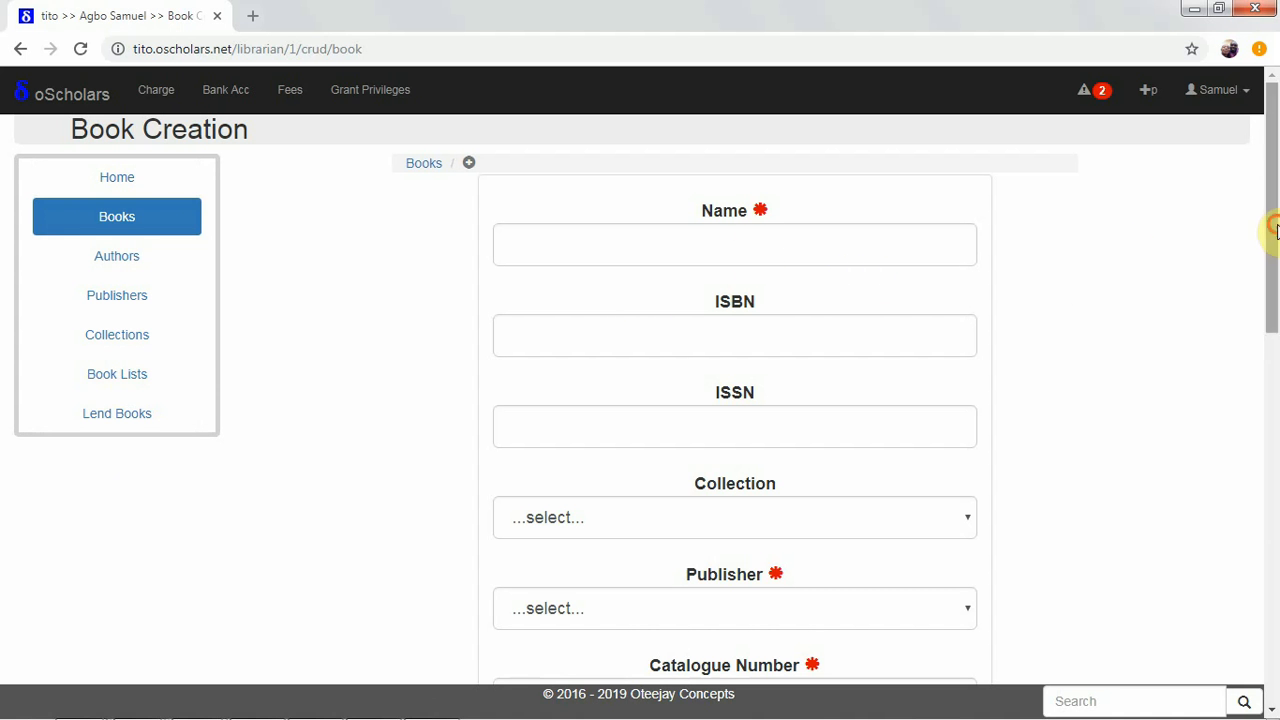
# Examine the Name, ISBN and ISSN fields of the book creation form.
pyautogui.moveTo(1268, 229); pyautogui.dragTo(1272, 271)
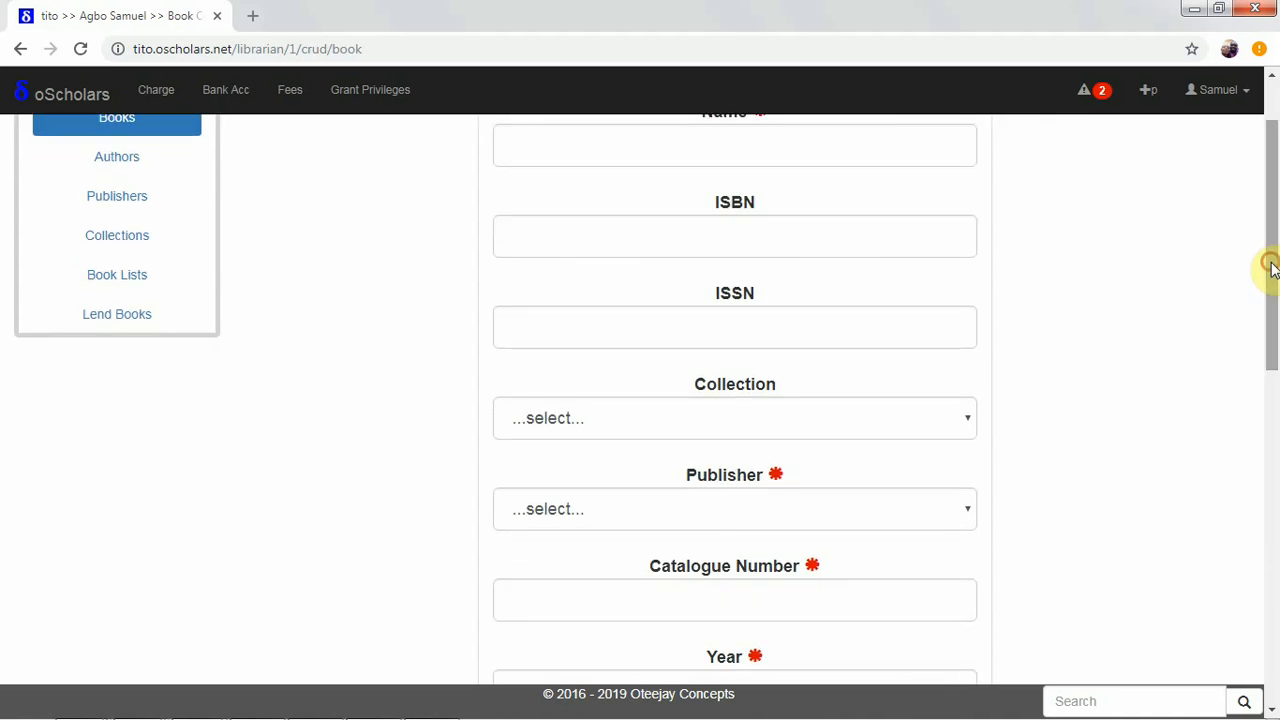
pyautogui.scroll(1, 1275, 248)
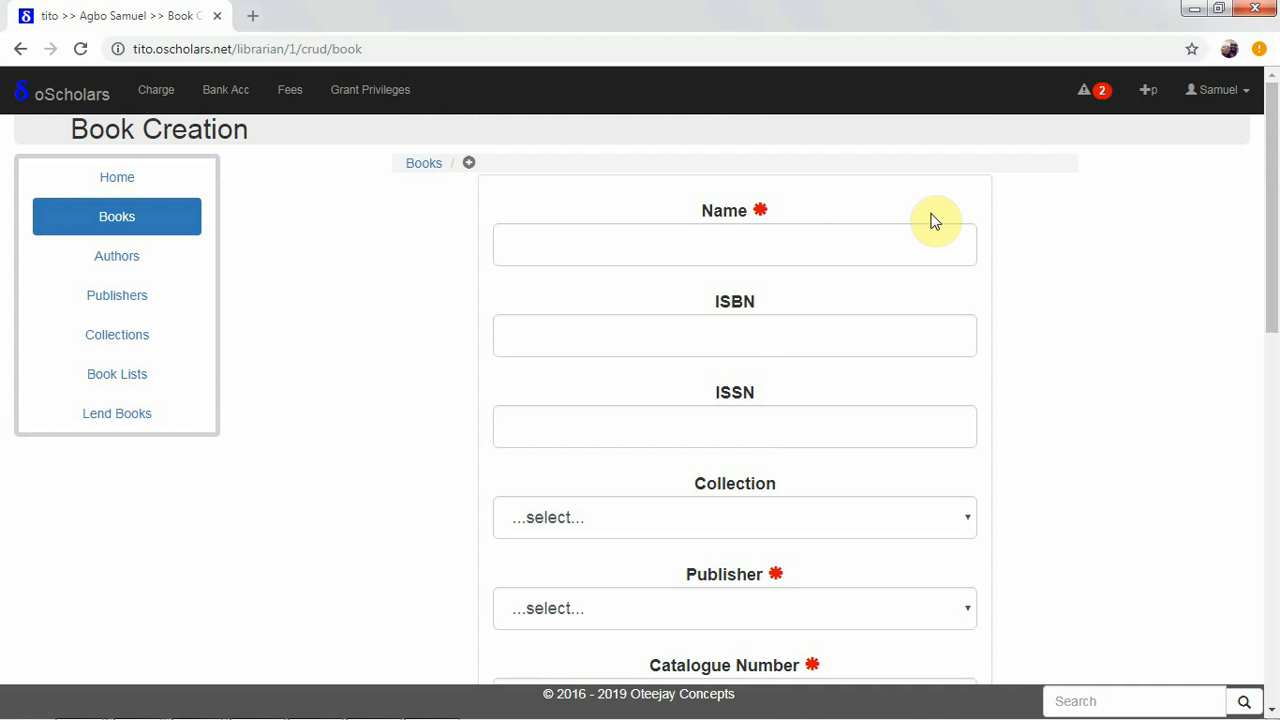
pyautogui.click(848, 240)
pyautogui.click(752, 341)
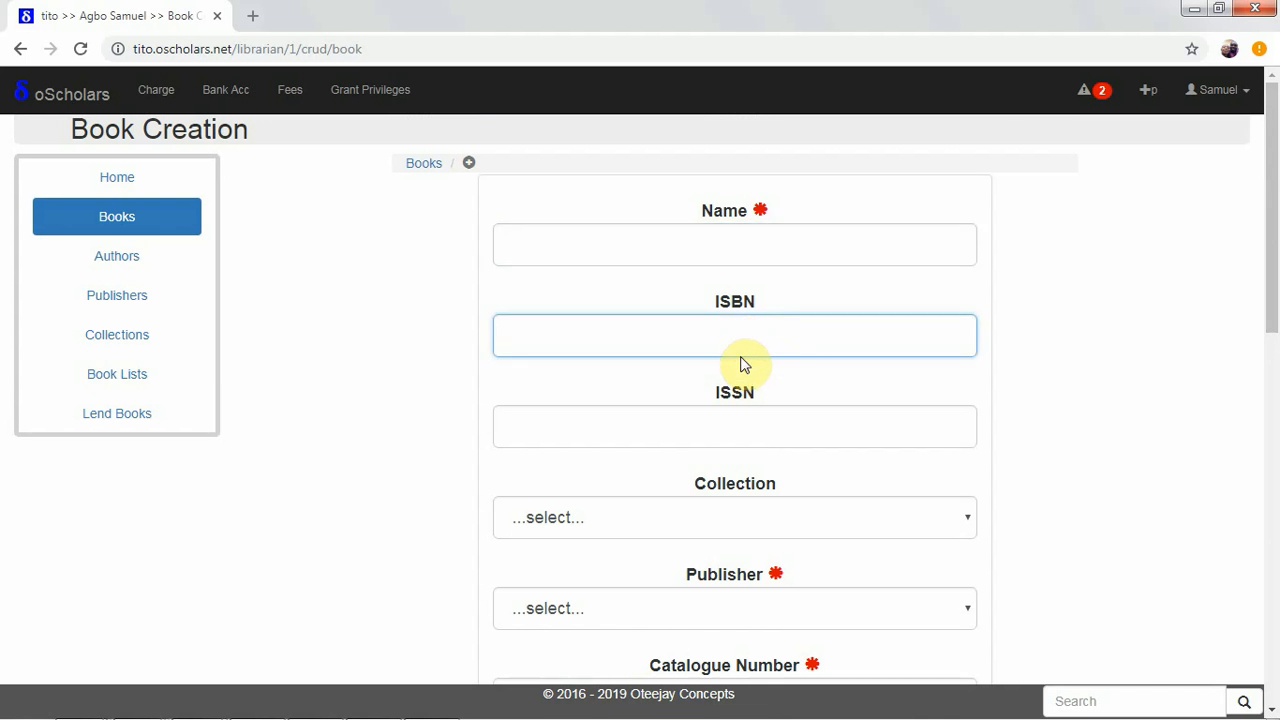
pyautogui.click(655, 442)
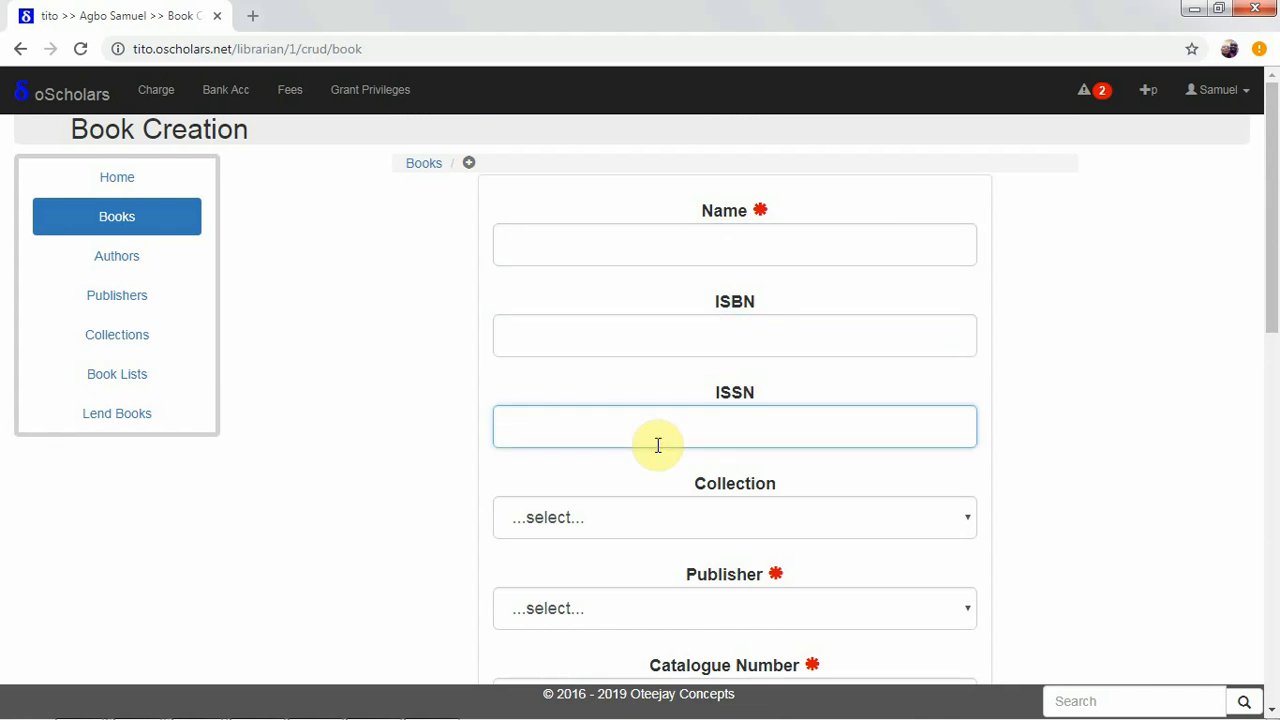
pyautogui.click(691, 336)
pyautogui.click(668, 418)
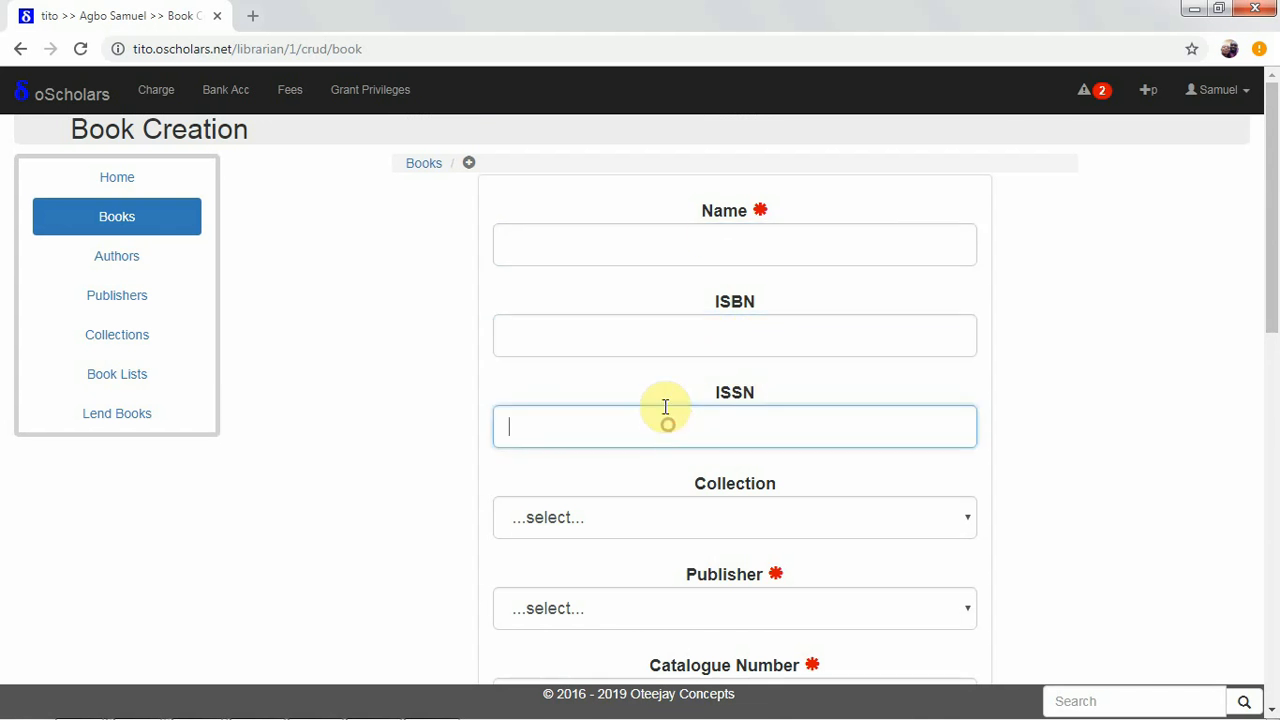
pyautogui.click(649, 338)
pyautogui.click(622, 428)
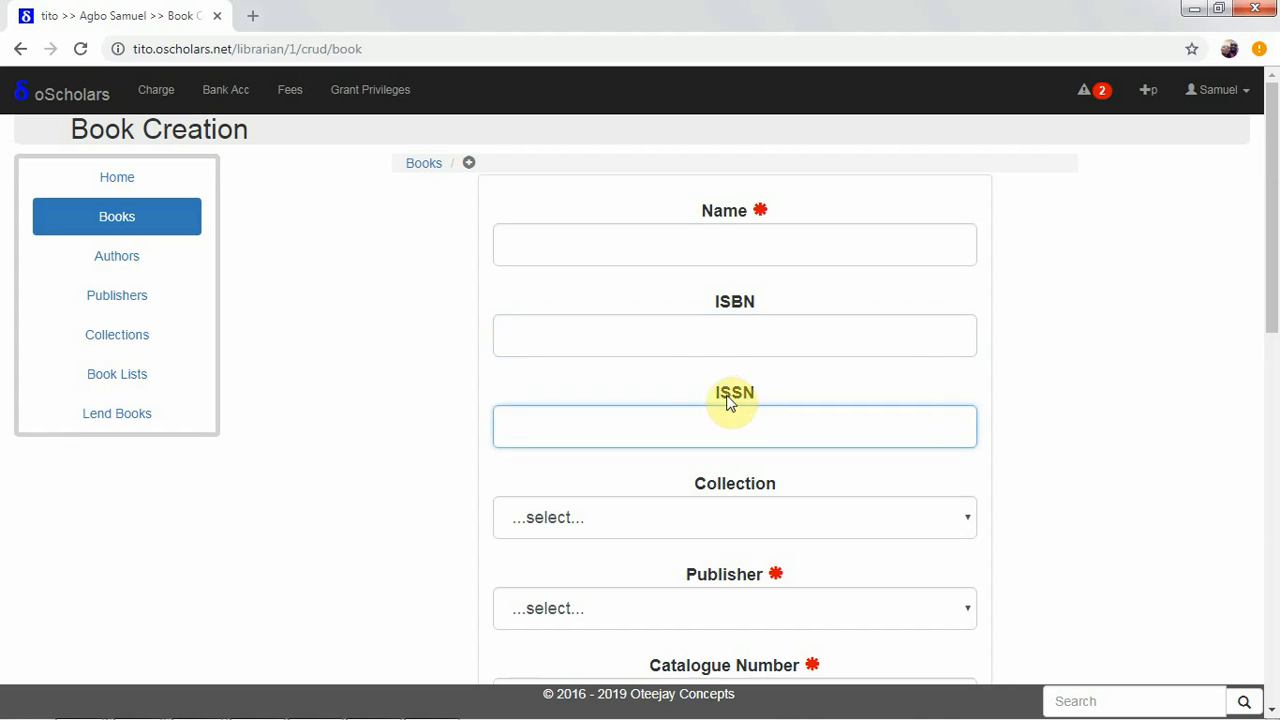
pyautogui.click(634, 331)
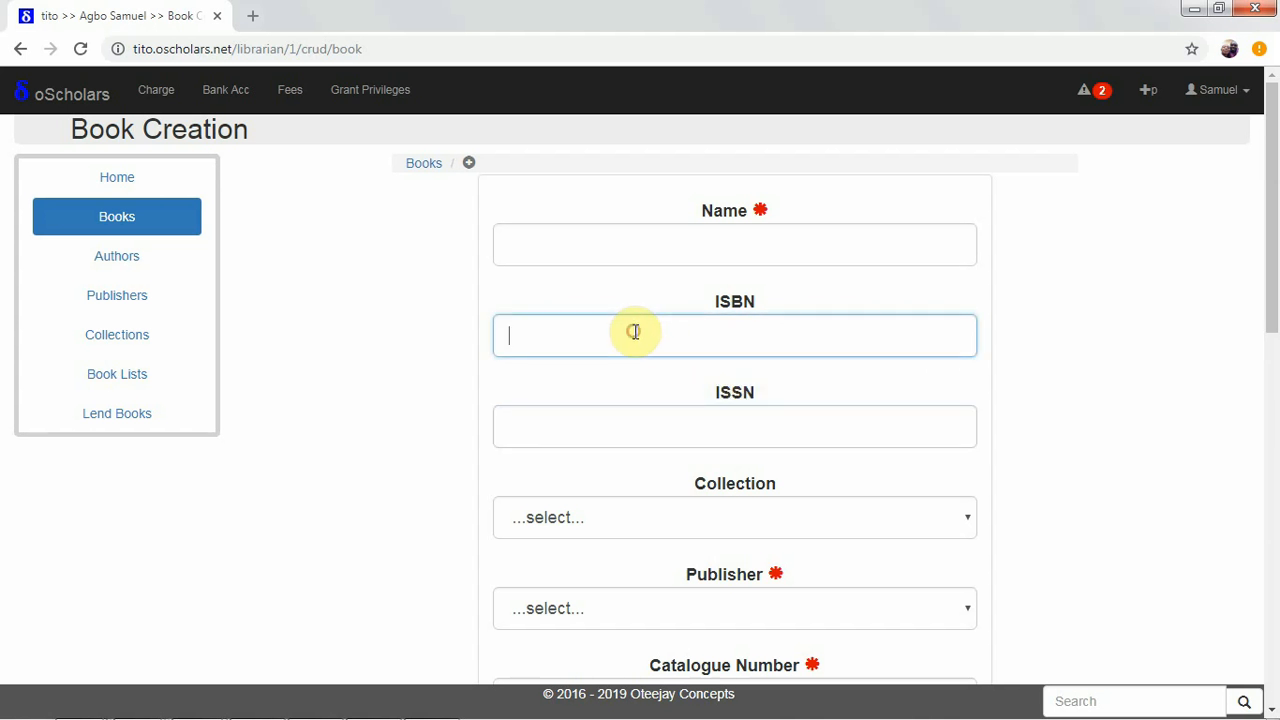
pyautogui.moveTo(1272, 211); pyautogui.dragTo(1269, 254)
pyautogui.click(862, 312)
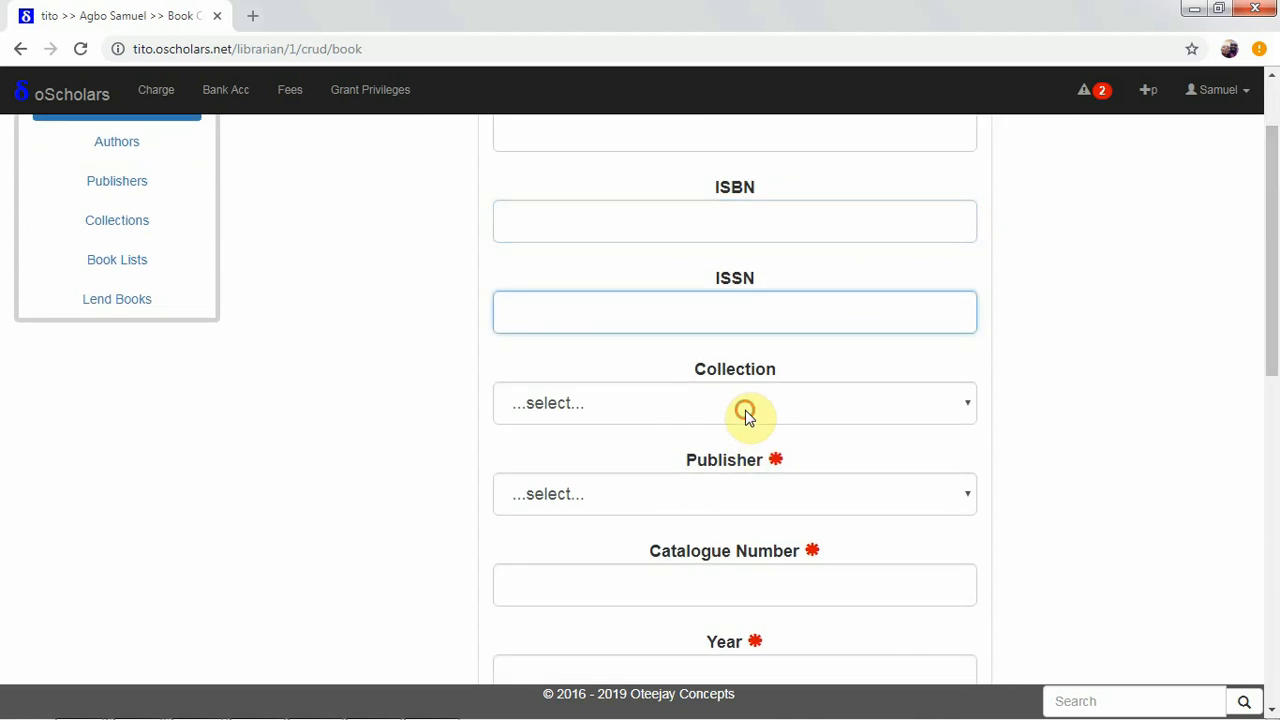
# Inspect the available choices for Collection and Publisher in the book form without selecting any.
pyautogui.click(745, 410)
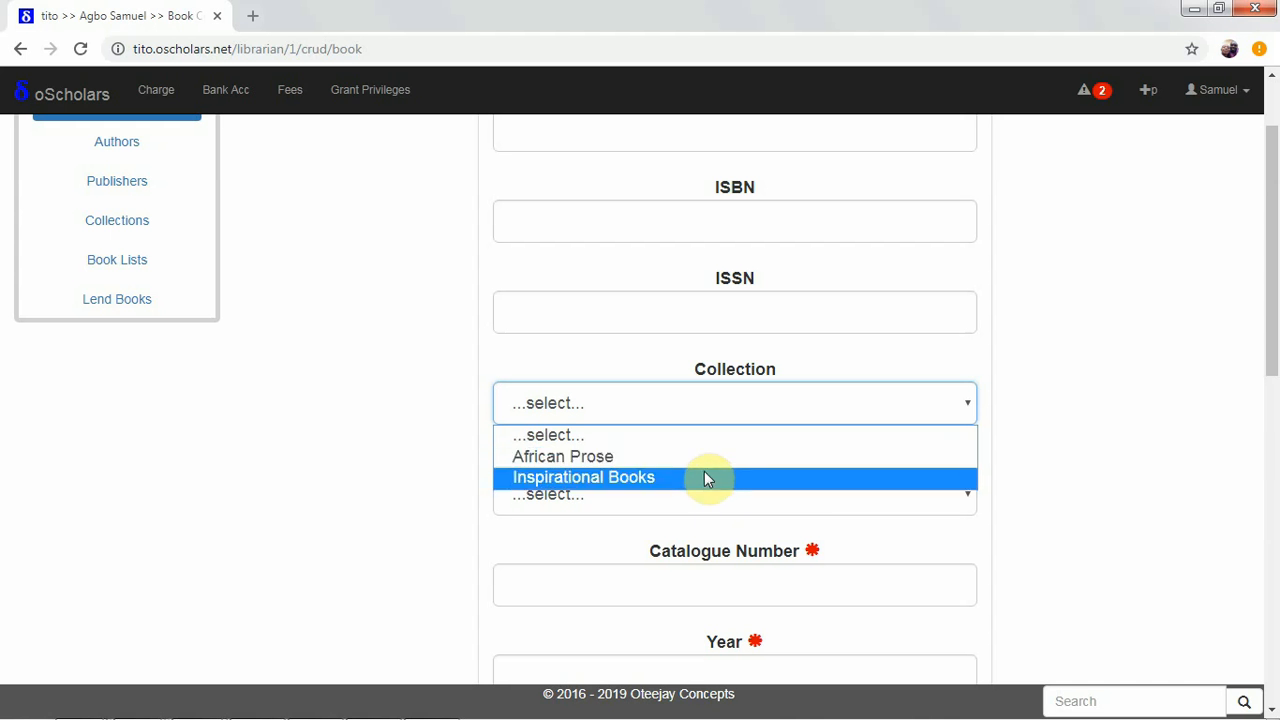
pyautogui.click(1043, 416)
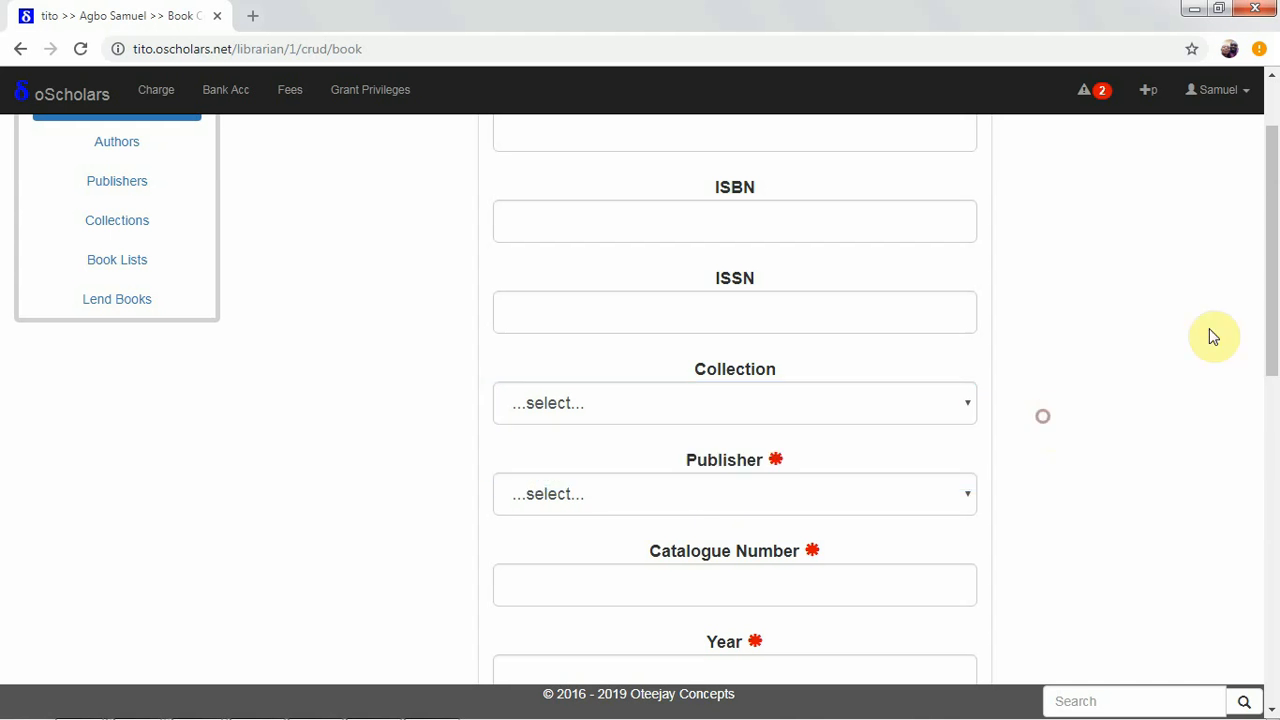
pyautogui.moveTo(1271, 314); pyautogui.dragTo(1265, 405)
pyautogui.click(900, 263)
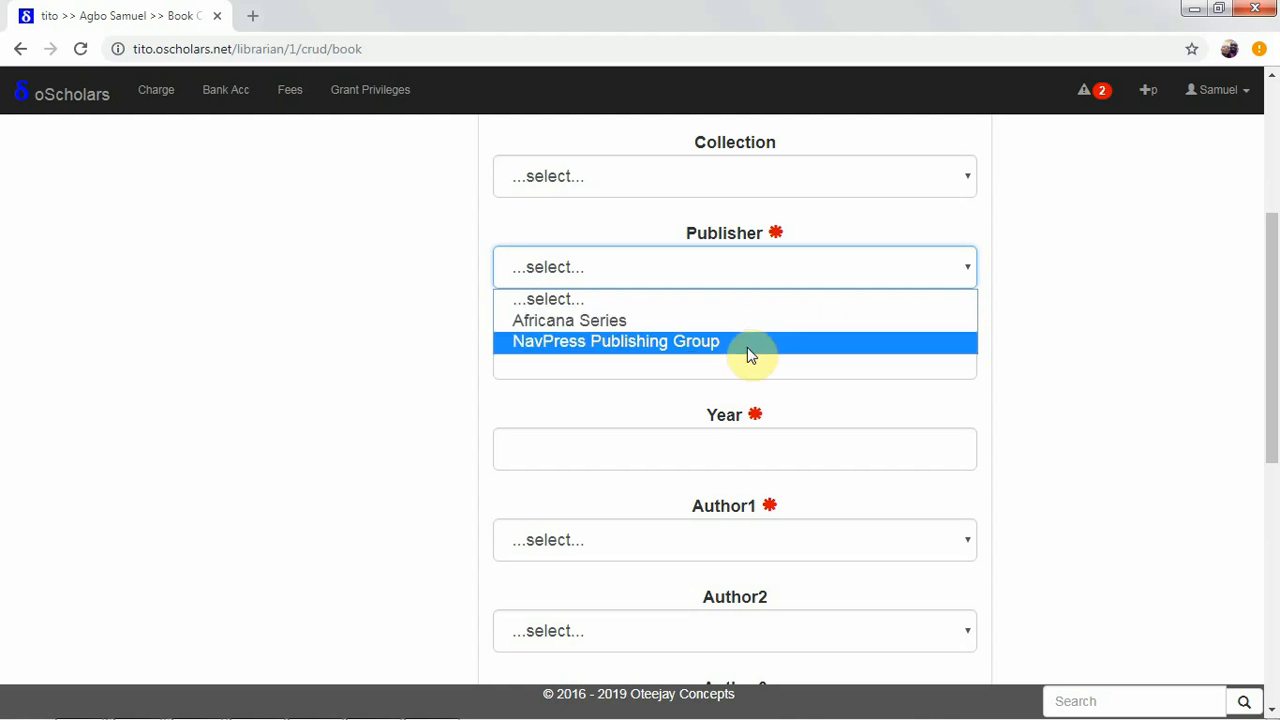
pyautogui.click(1050, 418)
pyautogui.moveTo(1274, 297); pyautogui.dragTo(1271, 366)
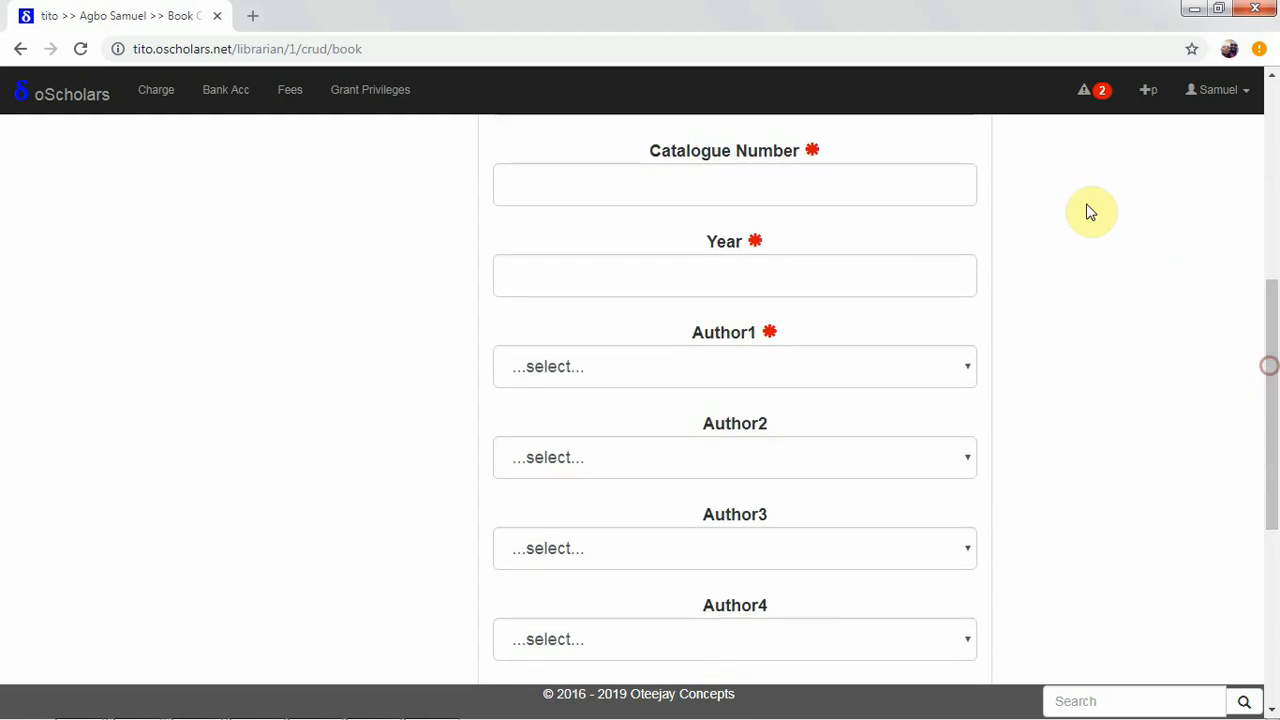
# Examine the Catalogue Number and Year fields and the choices offered for Author1 and Author2.
pyautogui.click(880, 184)
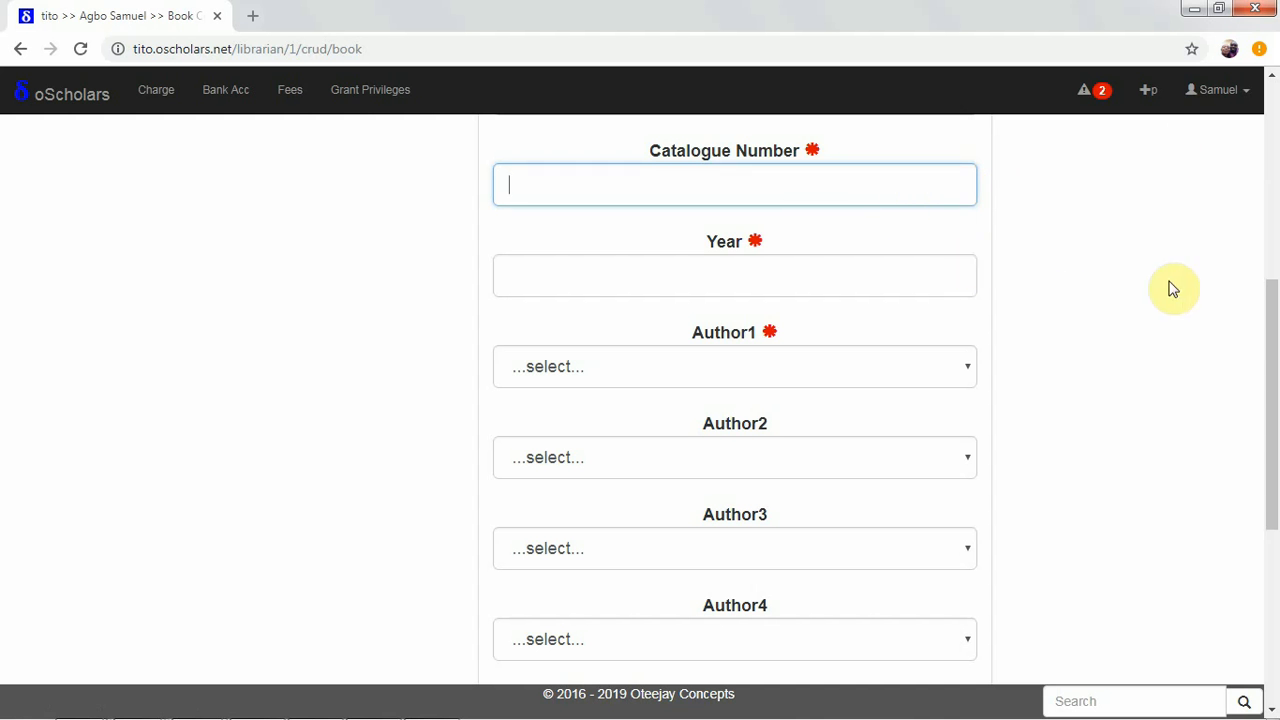
pyautogui.click(804, 268)
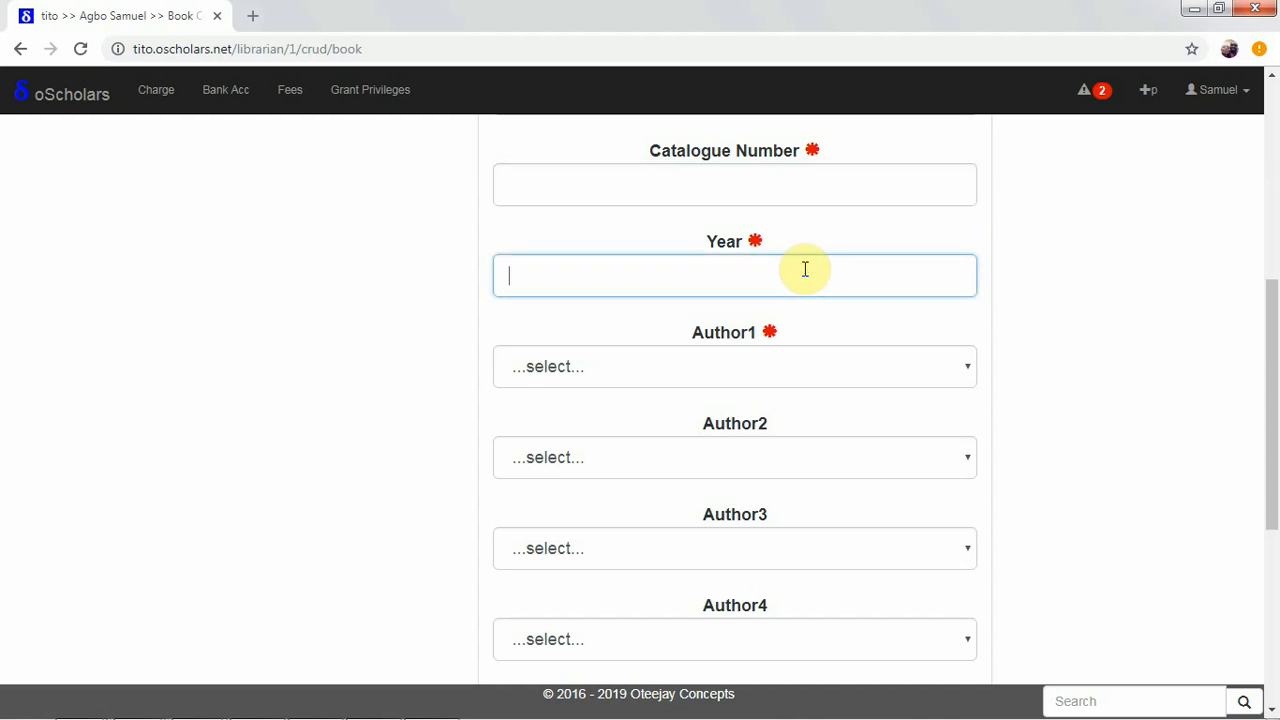
pyautogui.moveTo(1268, 357); pyautogui.dragTo(1268, 395)
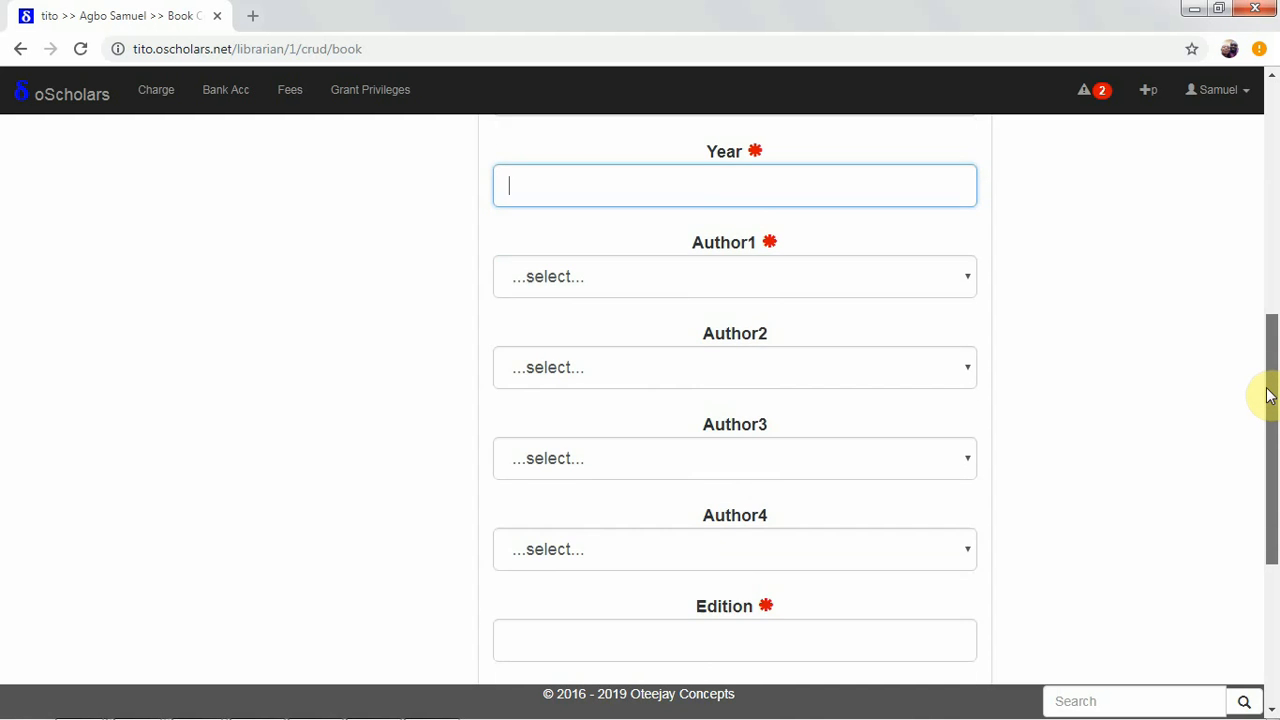
pyautogui.scroll(-1, 1000, 237)
pyautogui.click(872, 213)
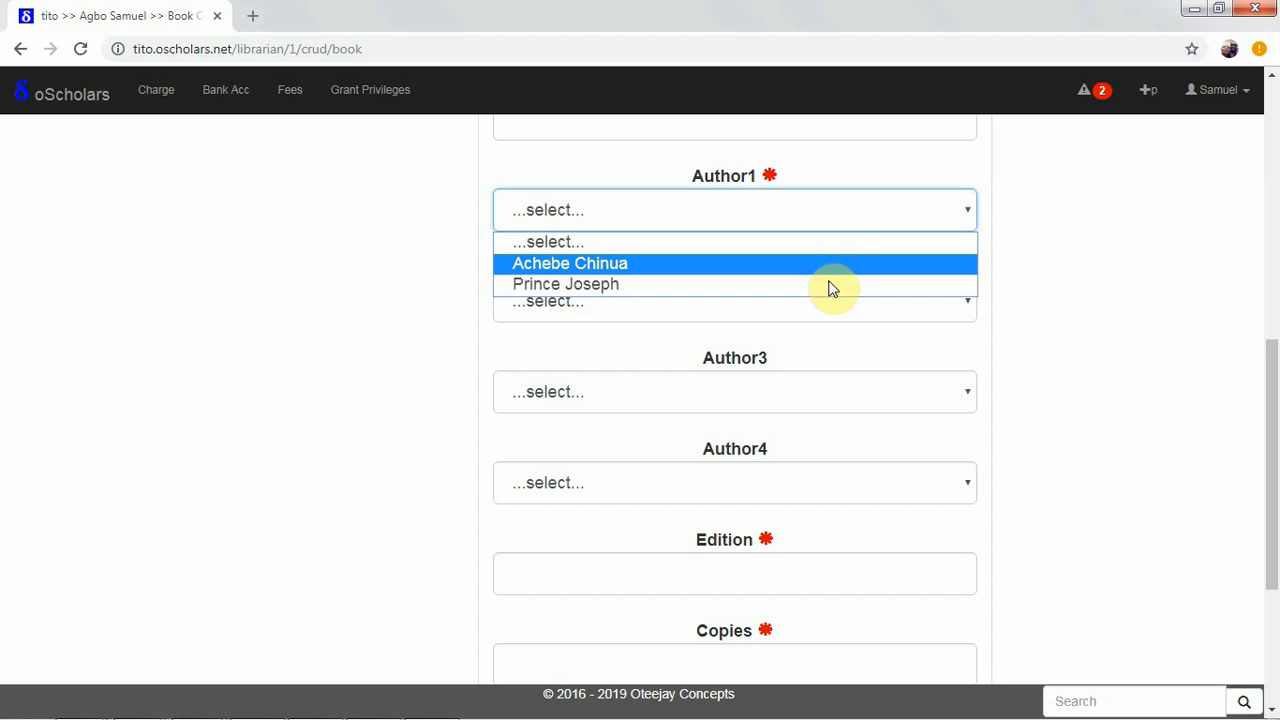
pyautogui.click(1035, 286)
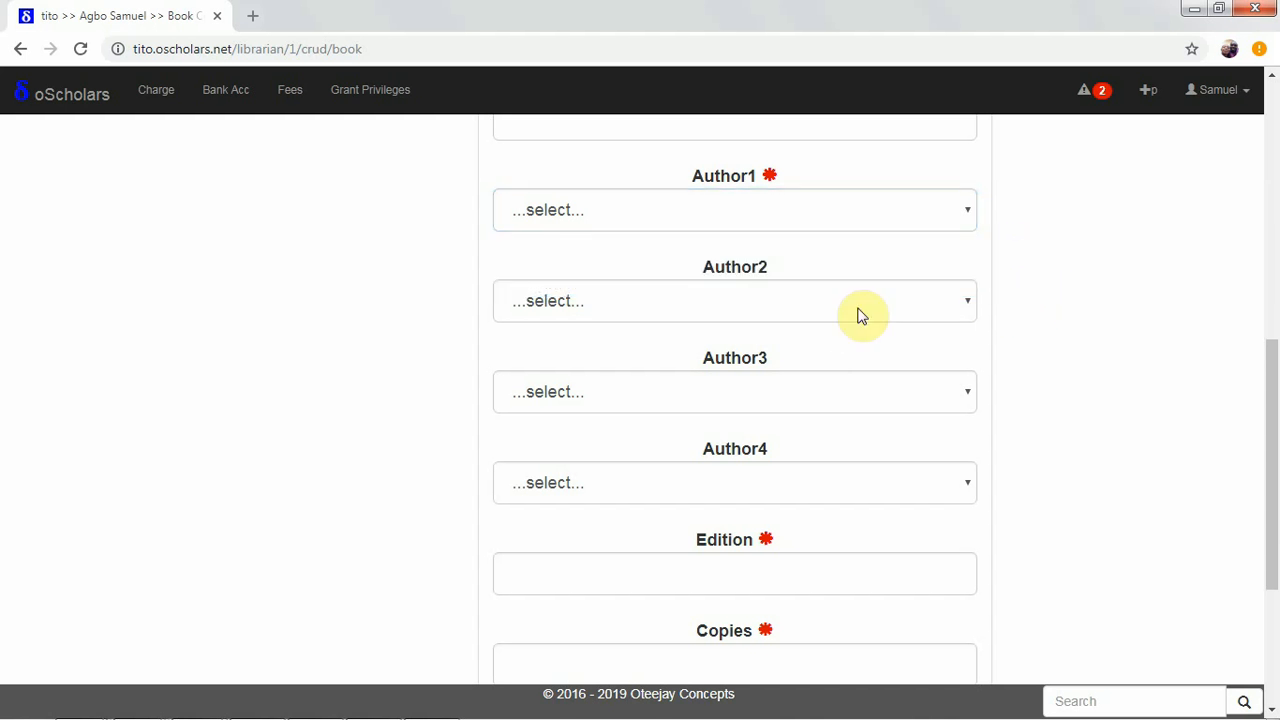
pyautogui.click(824, 304)
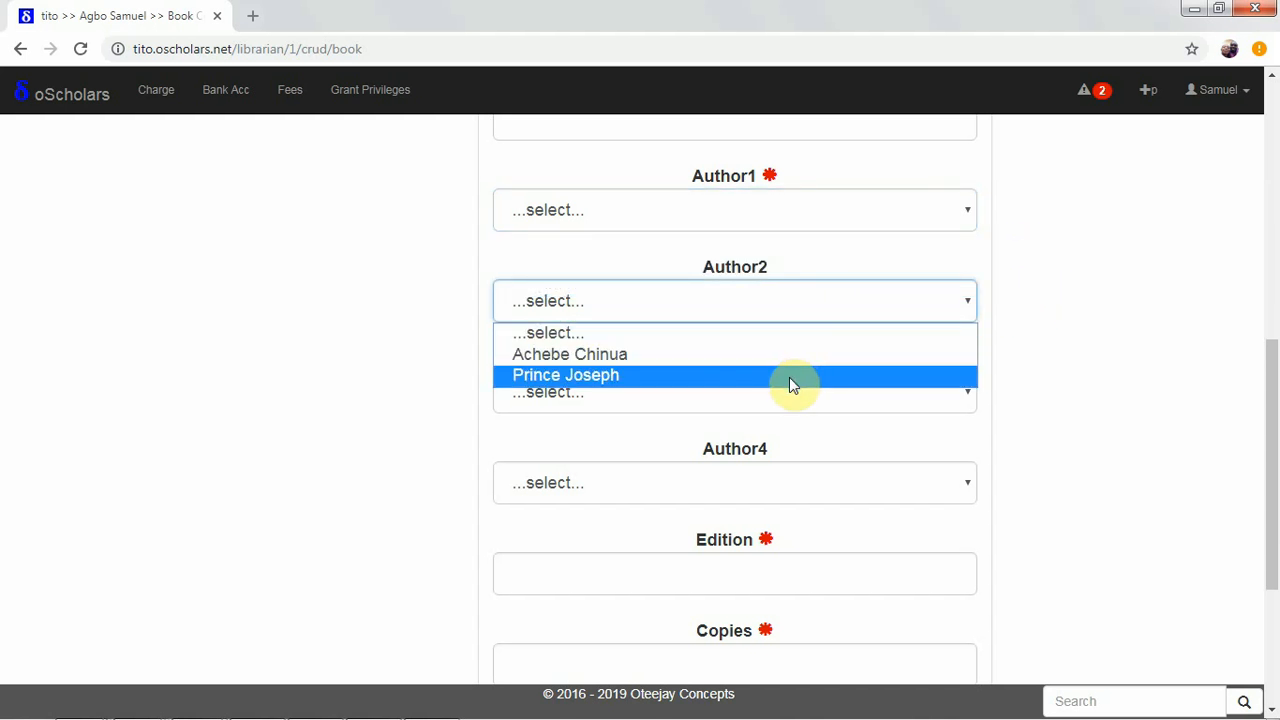
pyautogui.click(1047, 300)
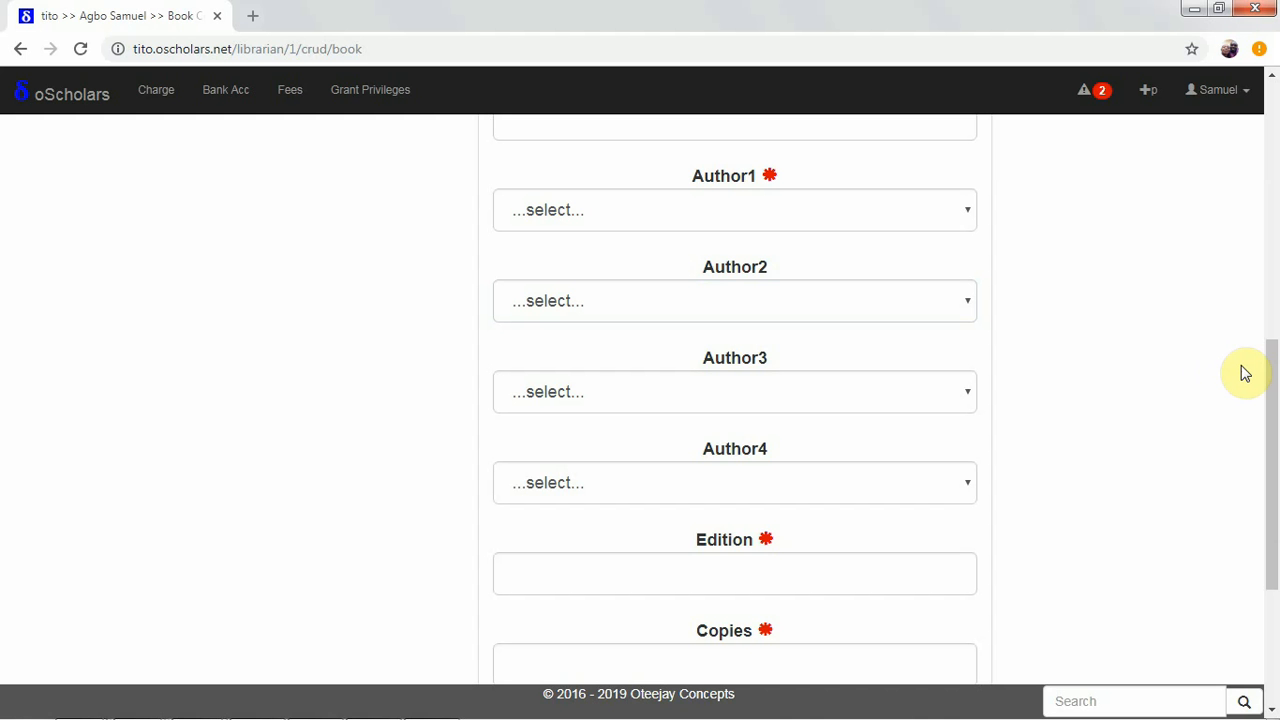
# Examine the Edition, Copies and Available fields and the list of Subject options.
pyautogui.moveTo(1265, 394); pyautogui.dragTo(1266, 436)
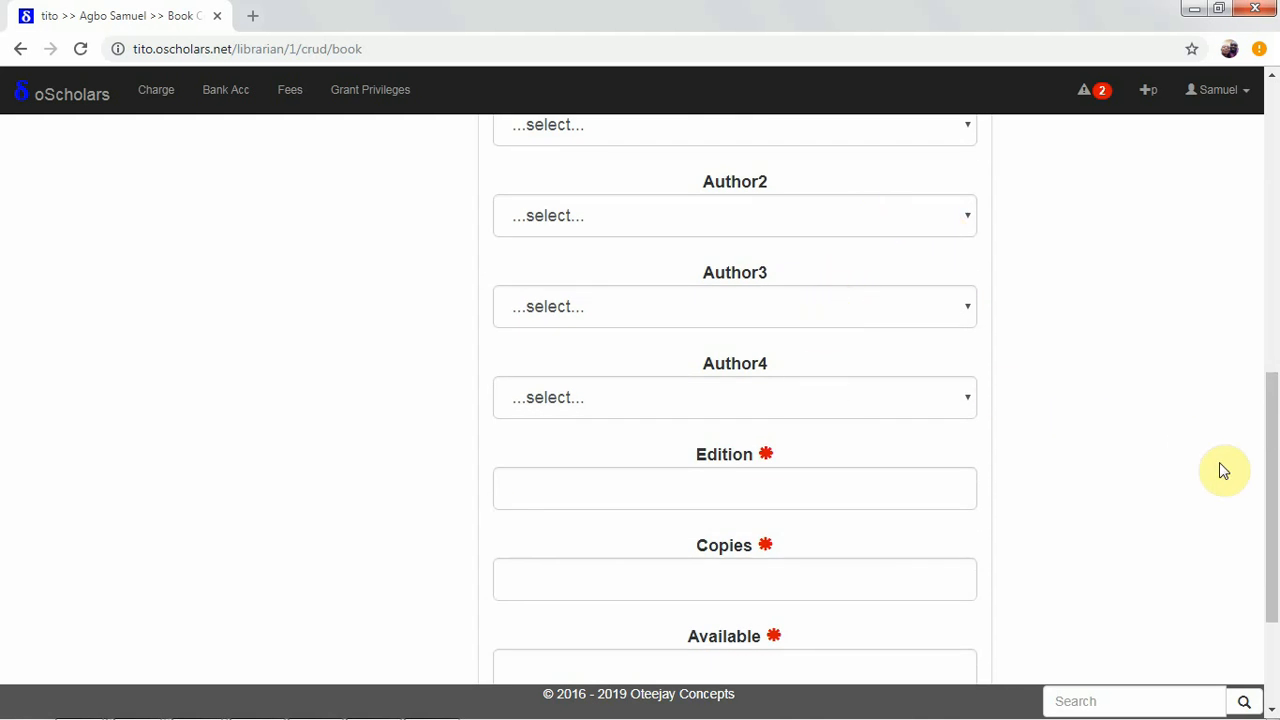
pyautogui.moveTo(1273, 486); pyautogui.dragTo(1256, 594)
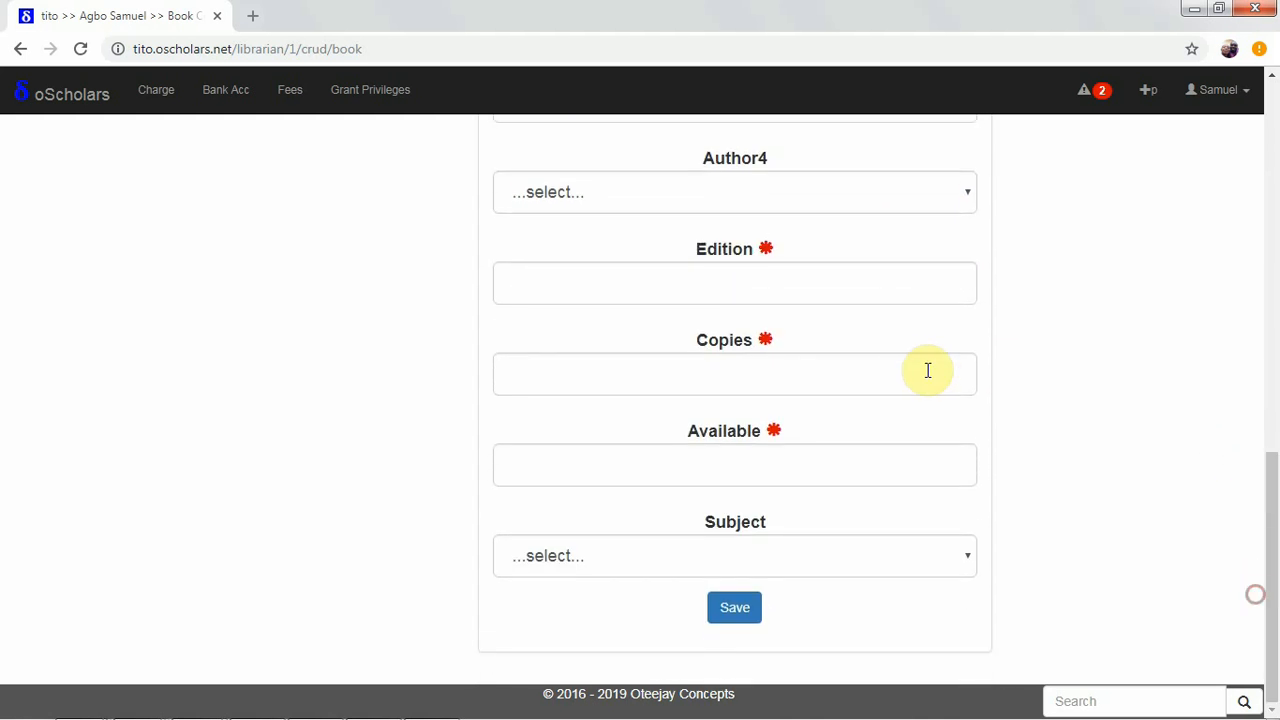
pyautogui.click(841, 292)
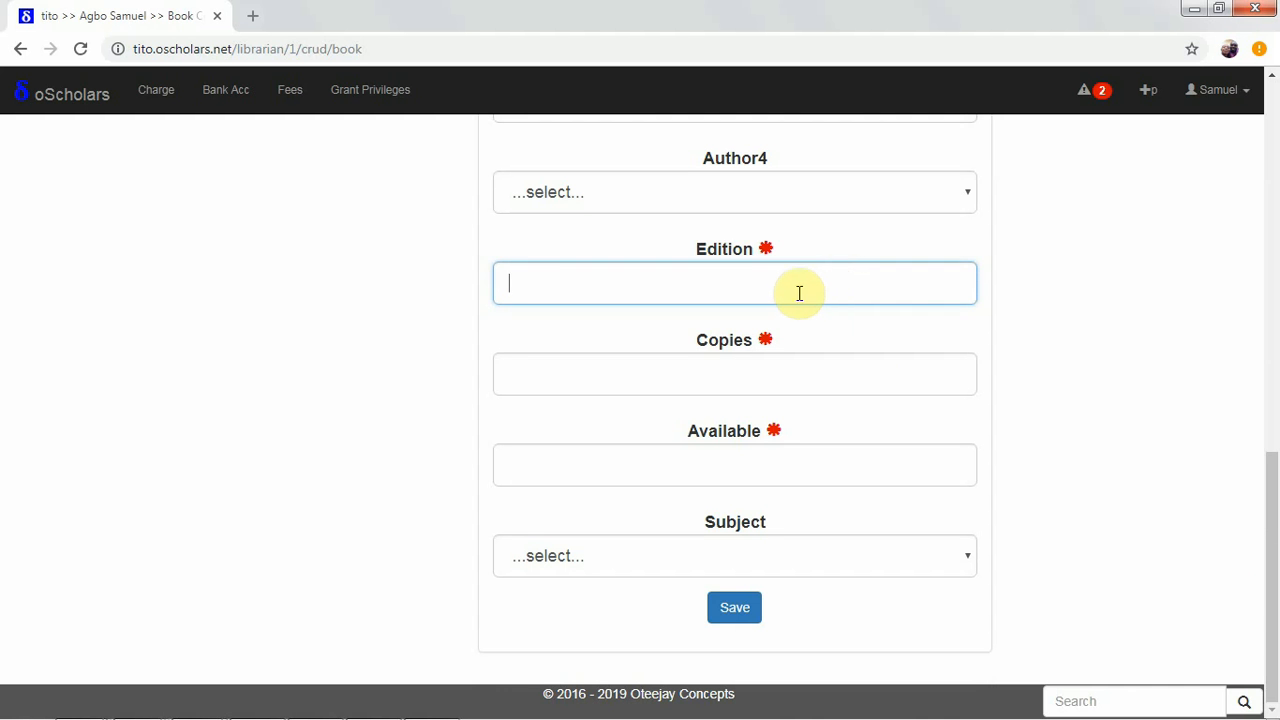
pyautogui.click(758, 378)
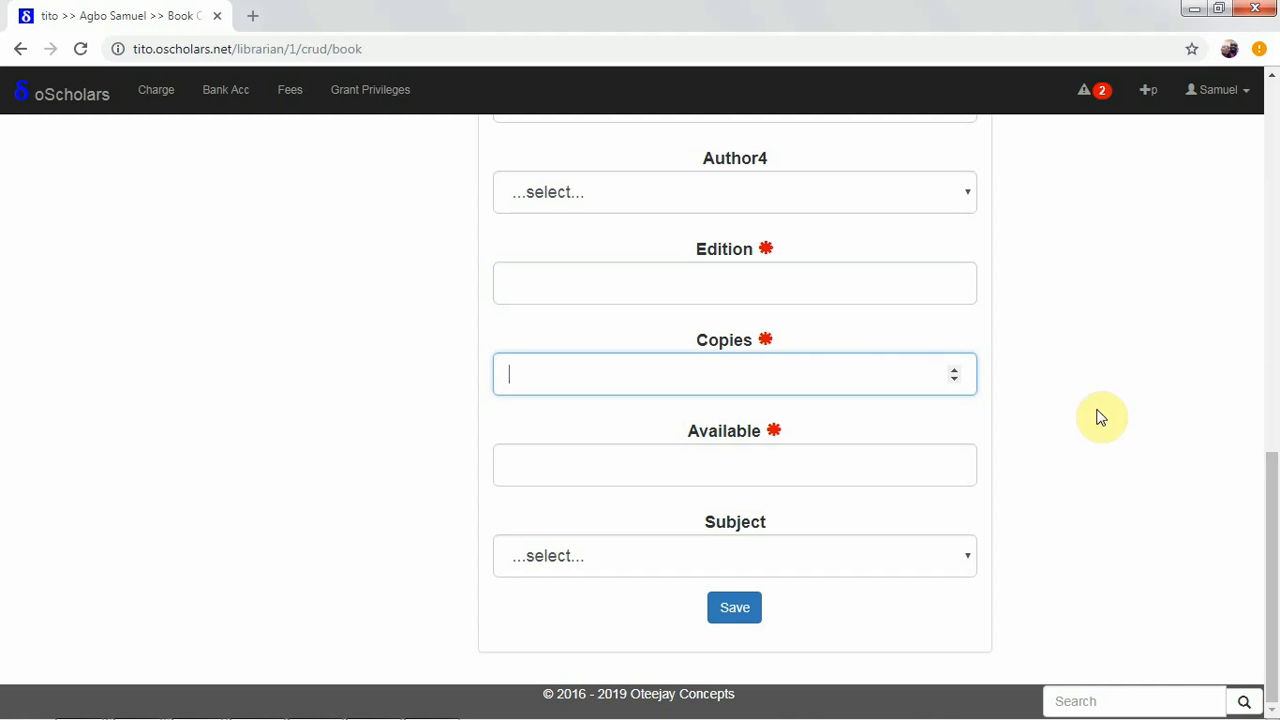
pyautogui.click(839, 387)
pyautogui.click(802, 466)
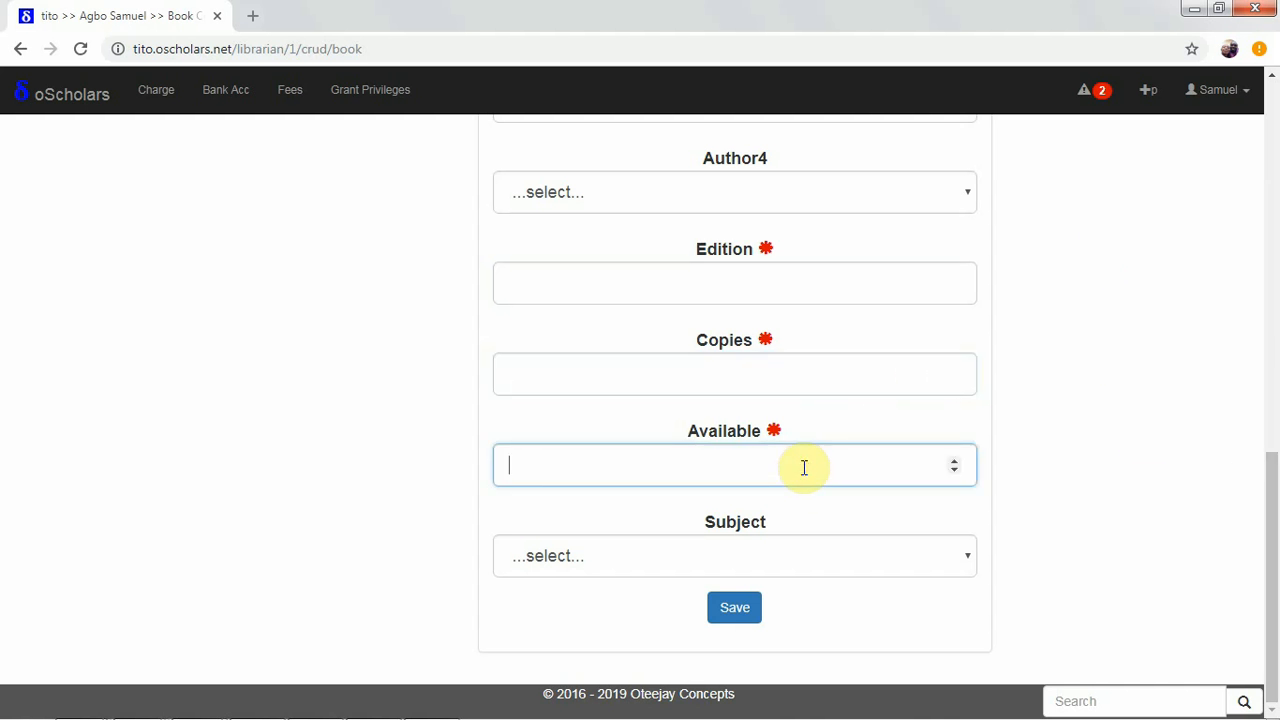
pyautogui.click(925, 556)
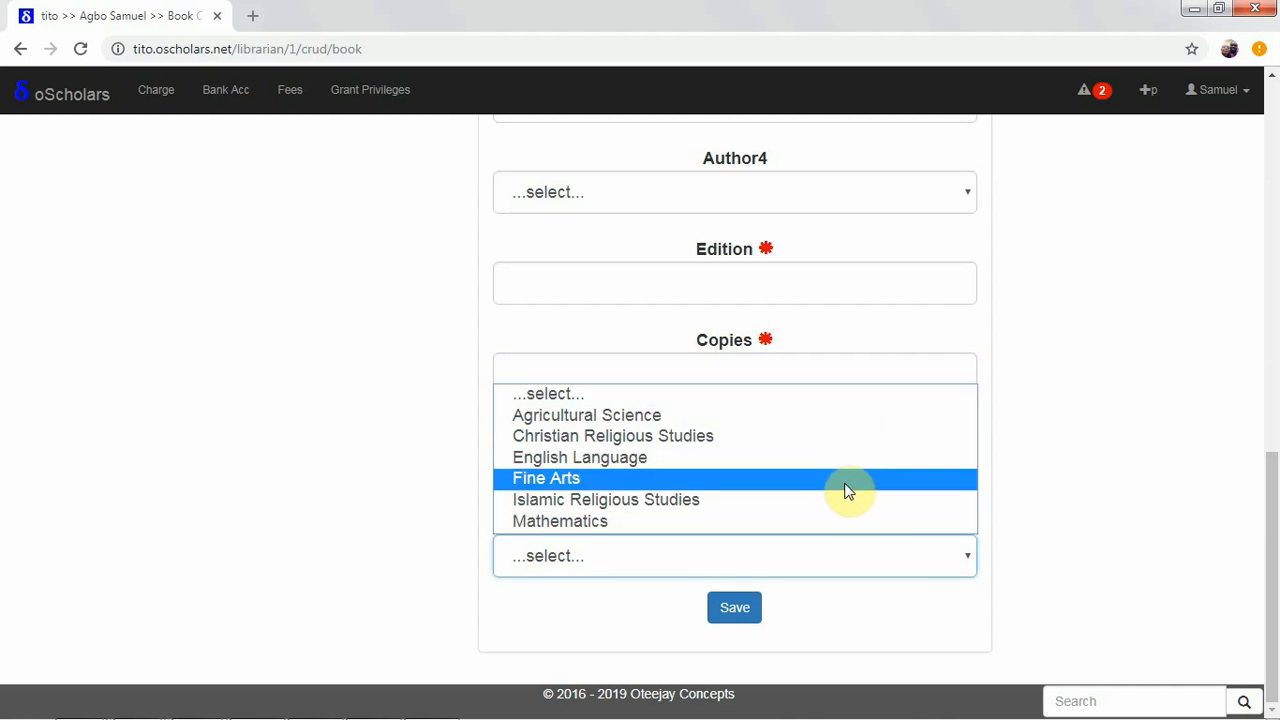
pyautogui.click(1087, 465)
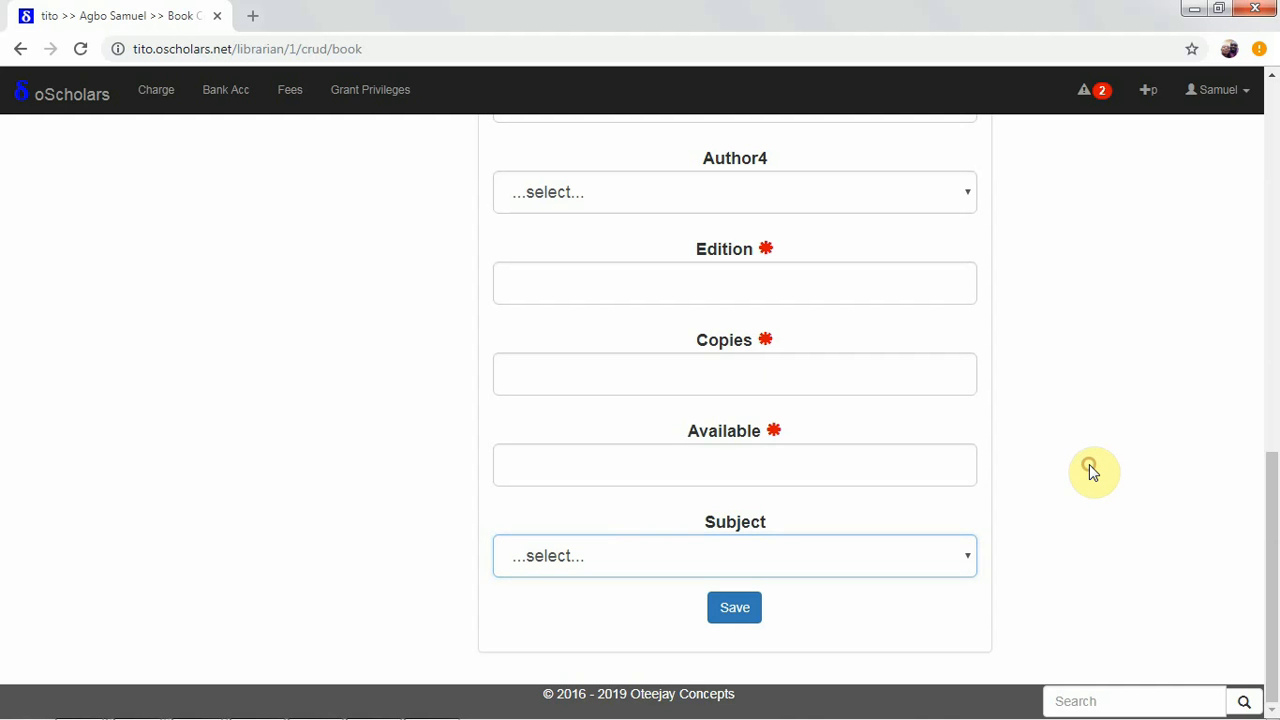
# Review the whole book creation form from the Name field through to the Save control.
pyautogui.moveTo(1271, 529); pyautogui.dragTo(1257, 226)
pyautogui.scroll(1, 1258, 198)
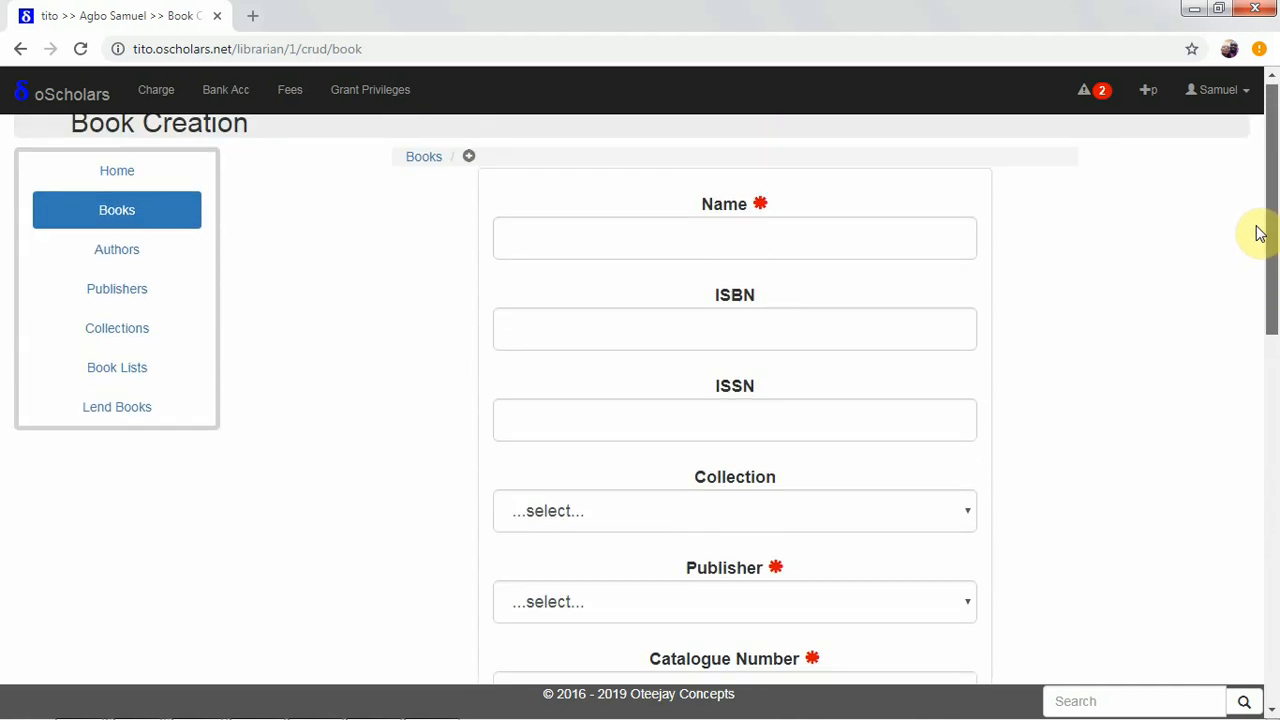
pyautogui.scroll(-4, 1257, 229)
pyautogui.scroll(-5, 1250, 418)
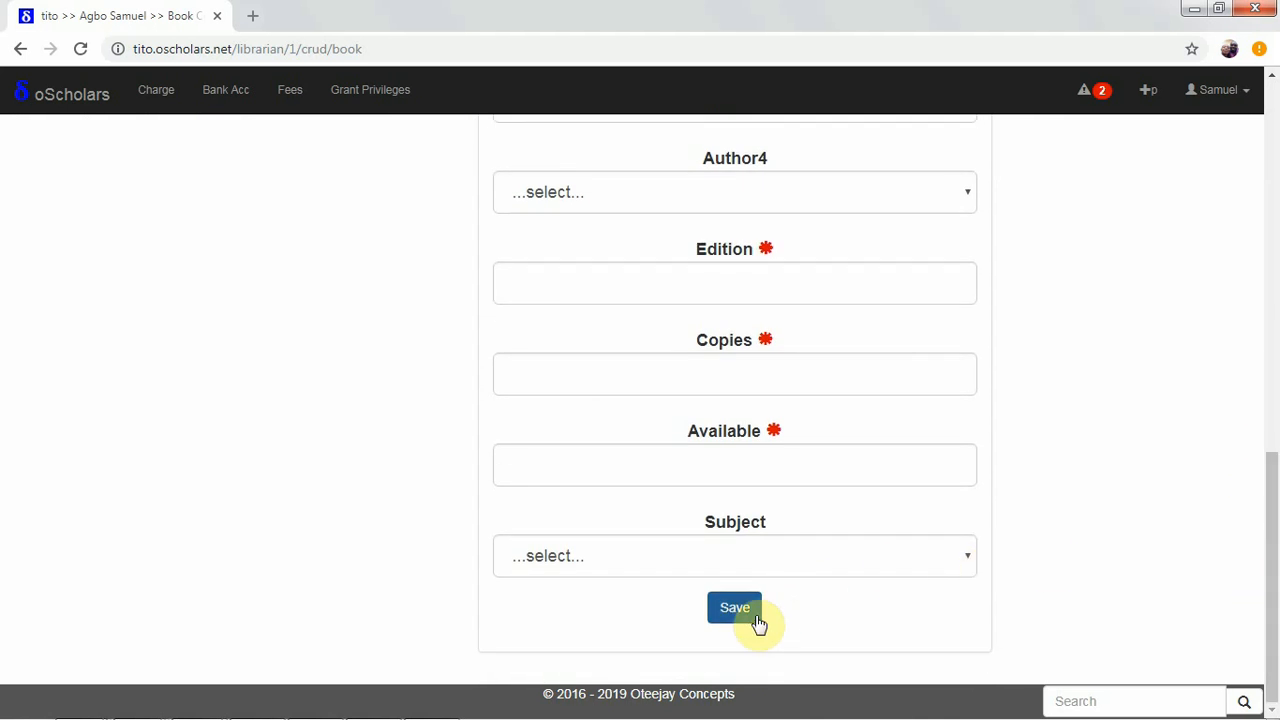
pyautogui.moveTo(1268, 566); pyautogui.dragTo(1257, 189)
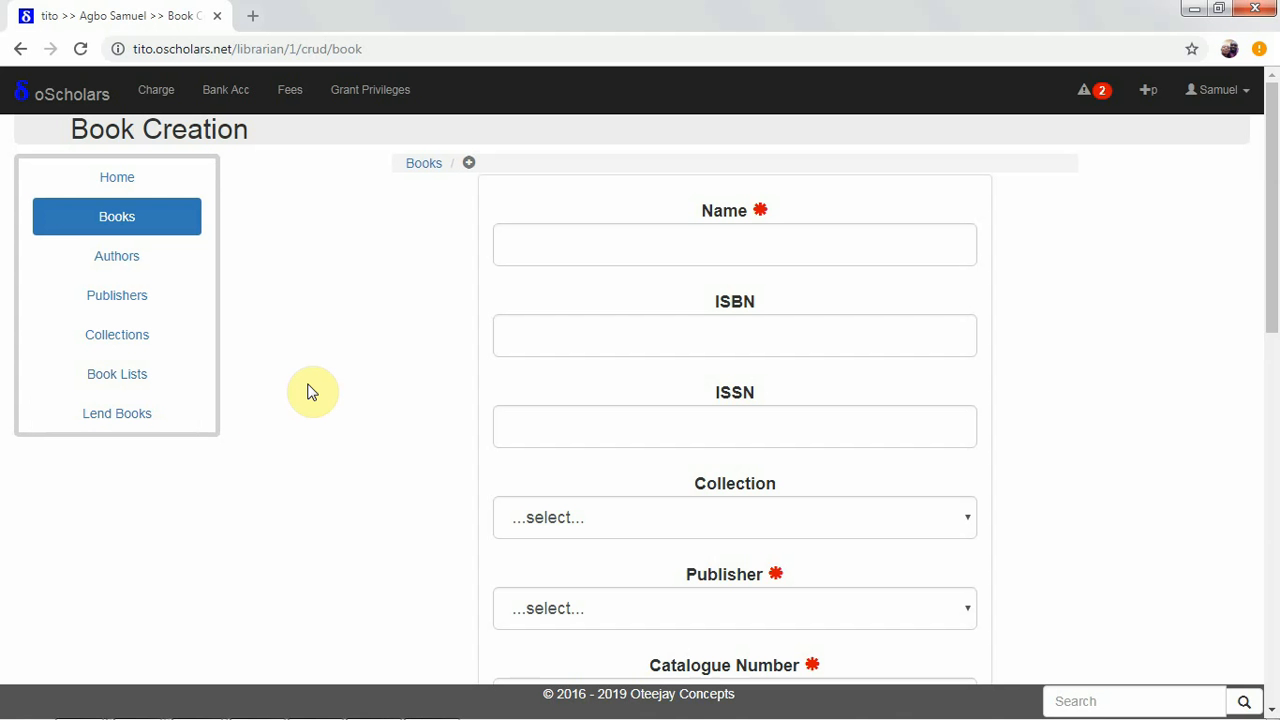
# Show the list of all books and open the record of The Power of Right Believing for editing.
pyautogui.click(426, 174)
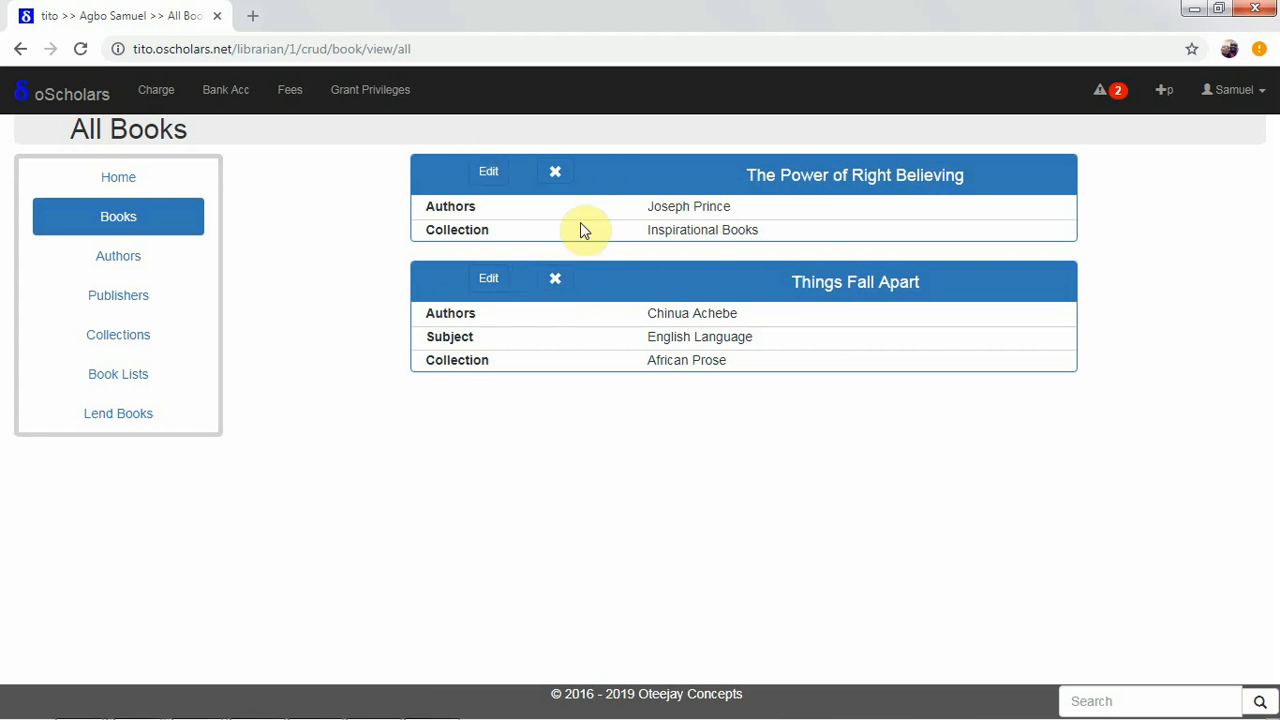
pyautogui.click(488, 175)
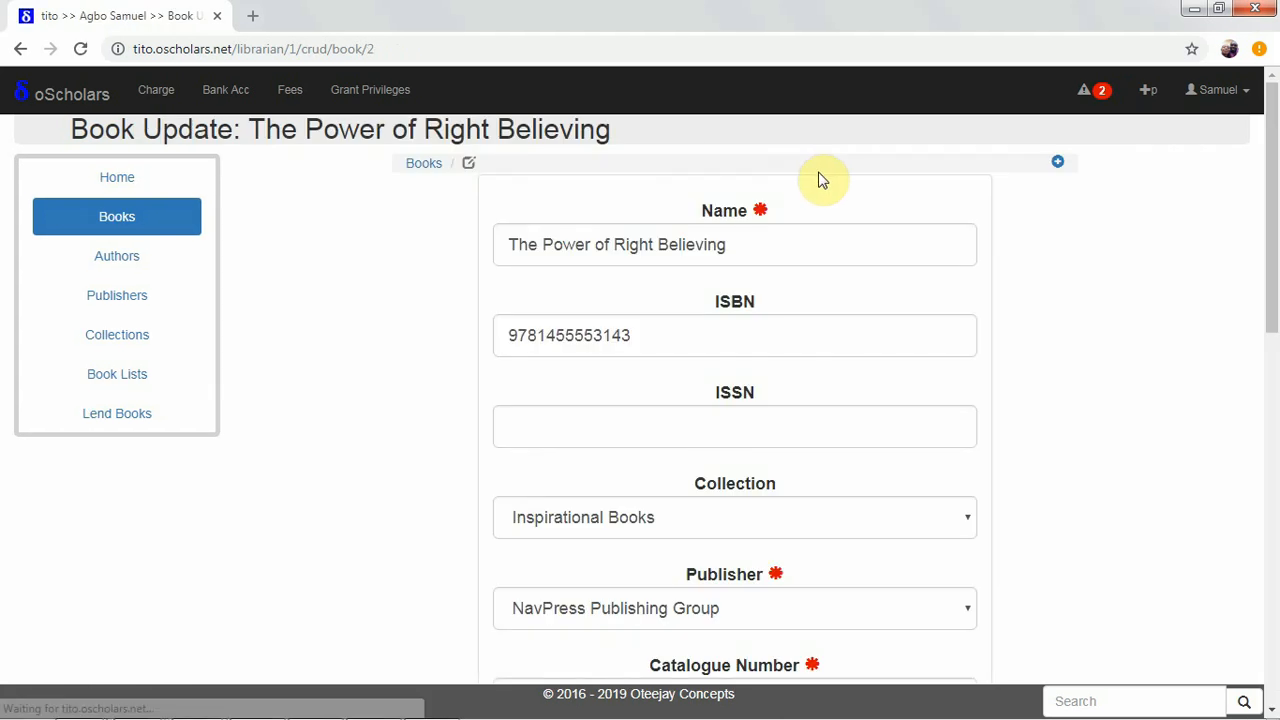
pyautogui.scroll(-1, 1274, 337)
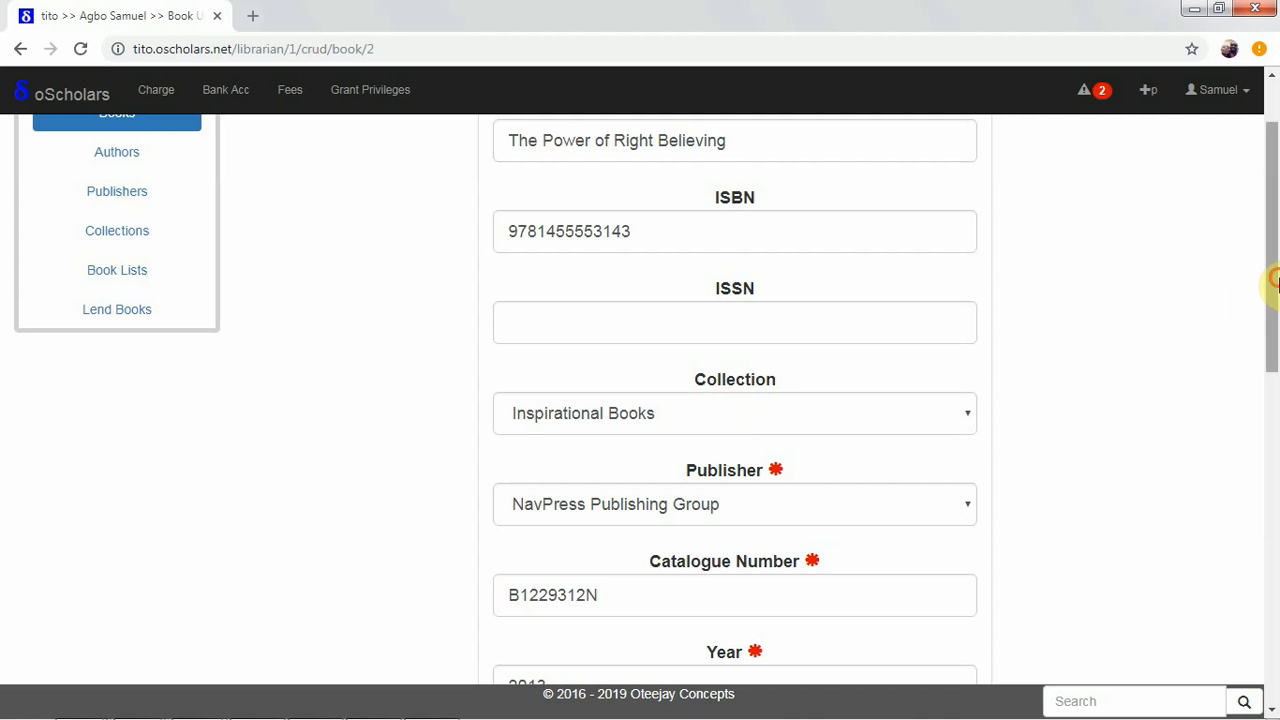
# Review the update form of The Power of Right Believing from its ISBN and Catalogue Number through the Year, Author, Copies and Subject fields.
pyautogui.moveTo(1270, 277); pyautogui.dragTo(1260, 380)
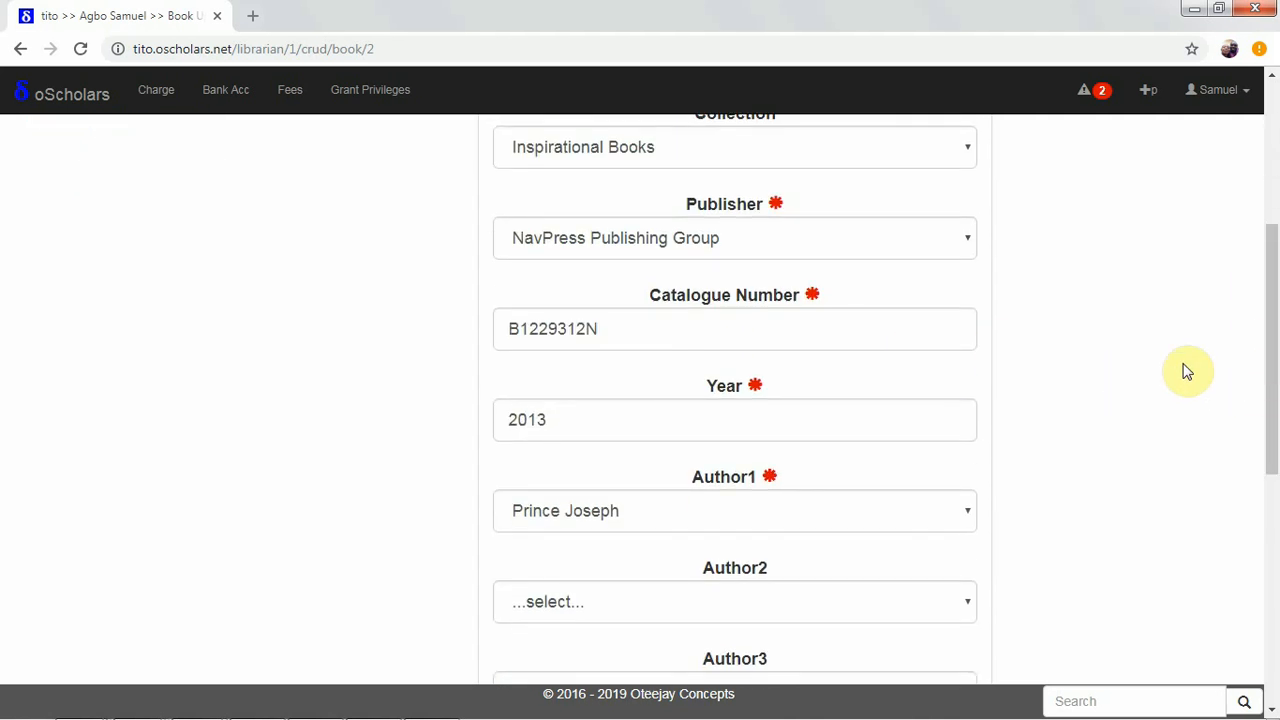
pyautogui.click(889, 329)
pyautogui.moveTo(1271, 343); pyautogui.dragTo(1271, 395)
pyautogui.click(816, 290)
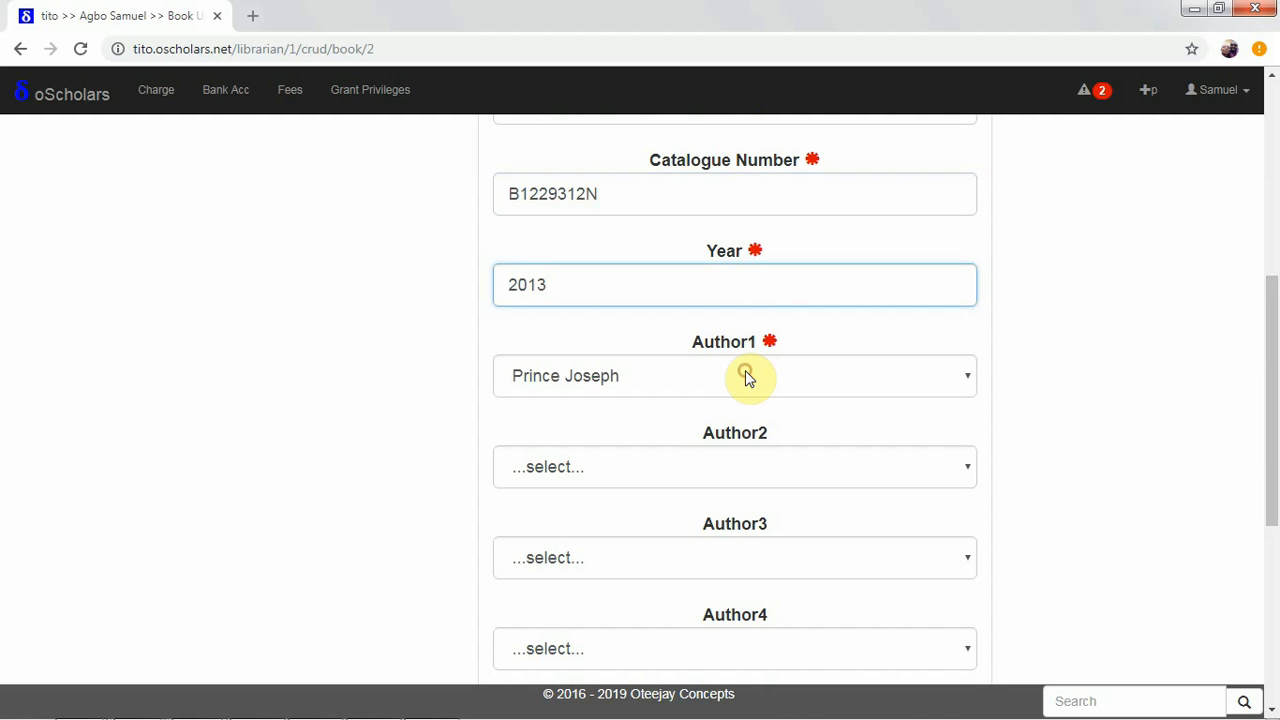
pyautogui.click(745, 376)
pyautogui.click(748, 377)
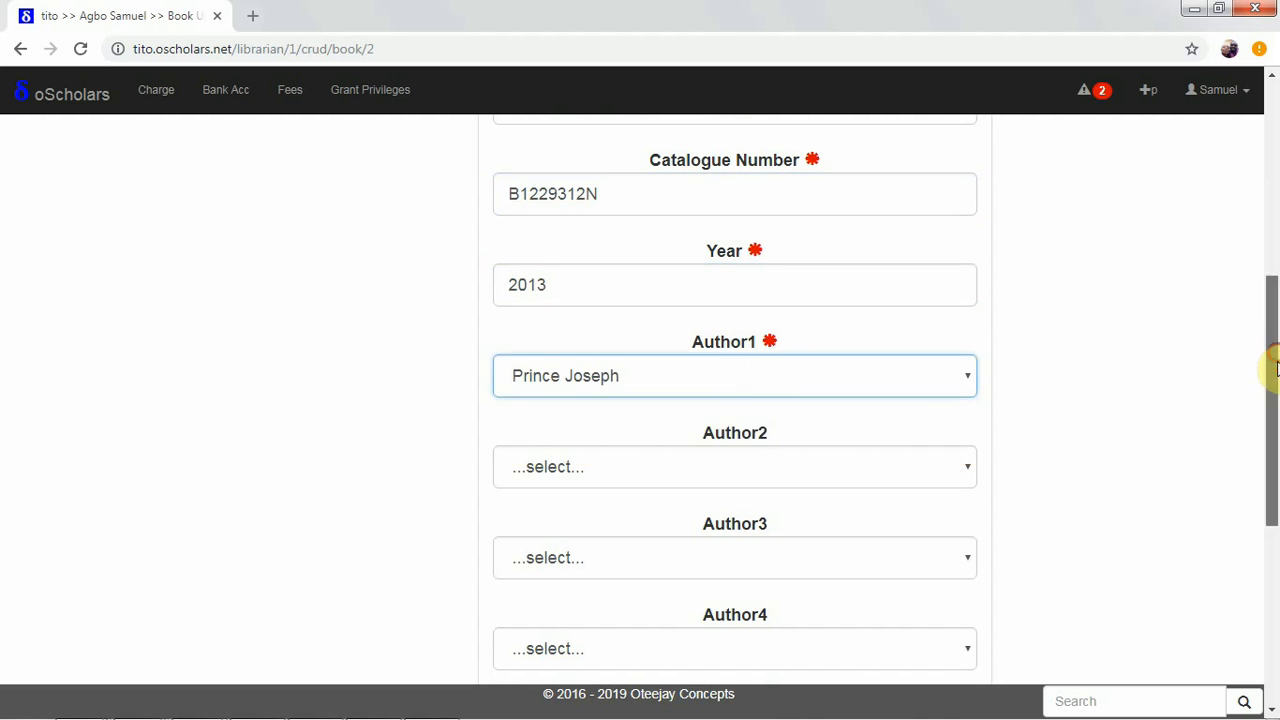
pyautogui.moveTo(1275, 368); pyautogui.dragTo(1249, 573)
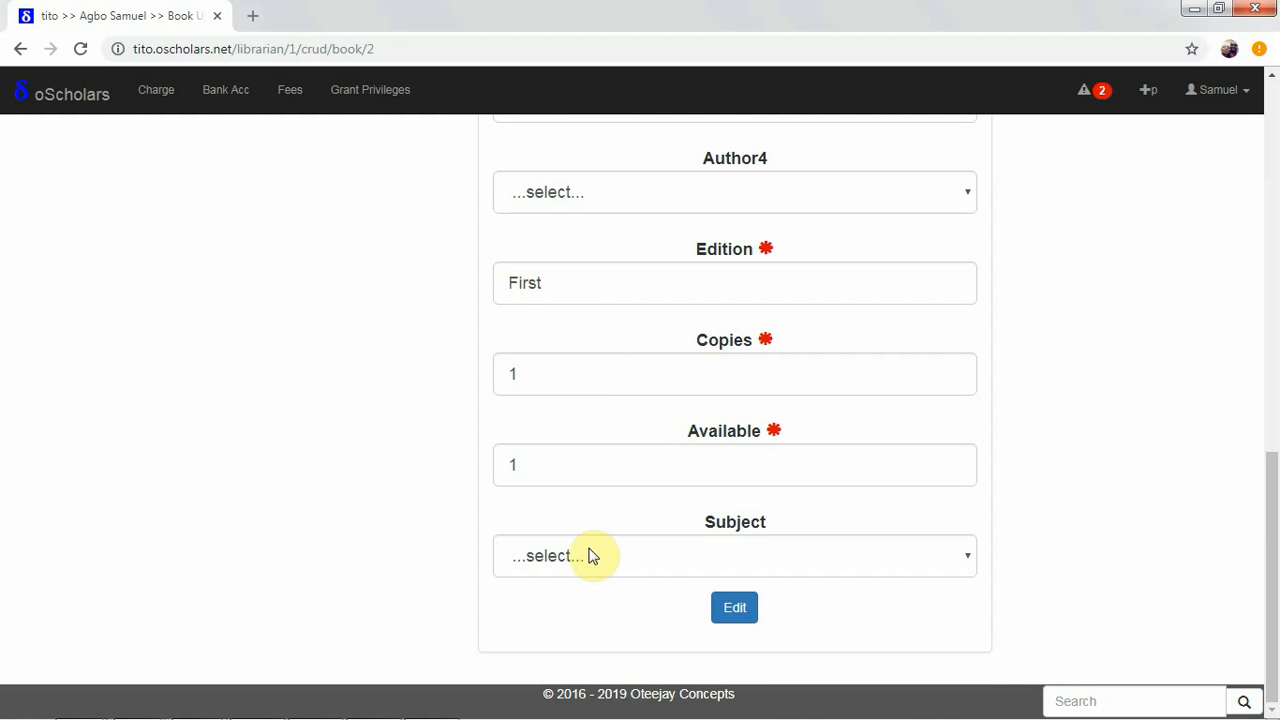
pyautogui.moveTo(1271, 540); pyautogui.dragTo(1268, 160)
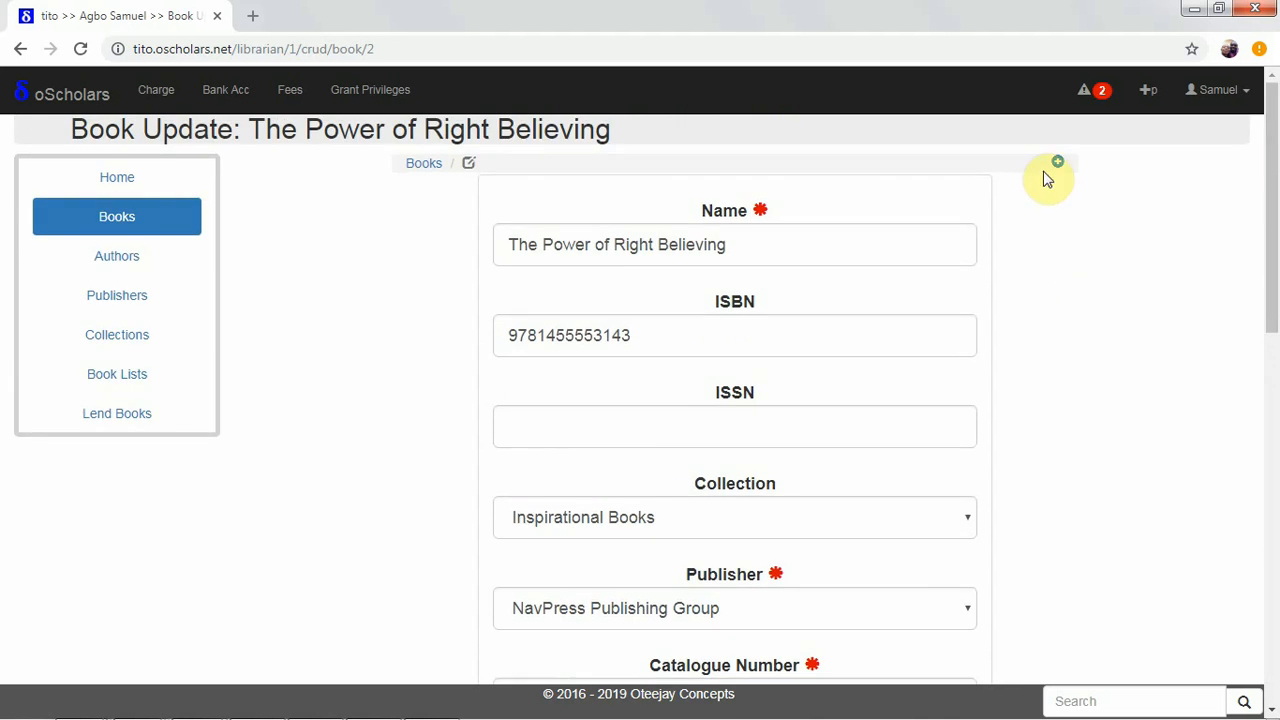
# Return to the list of all books, open the Things Fall Apart record and review its details from Author1 through Available.
pyautogui.click(20, 48)
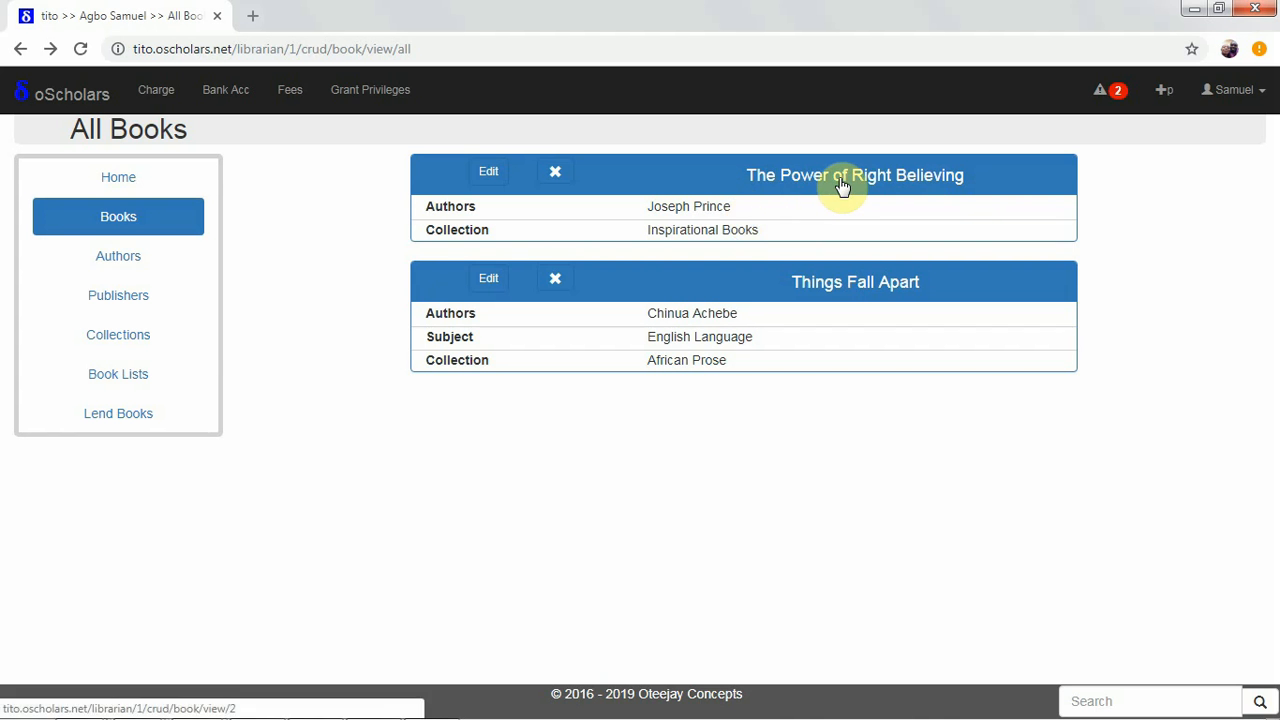
pyautogui.click(841, 288)
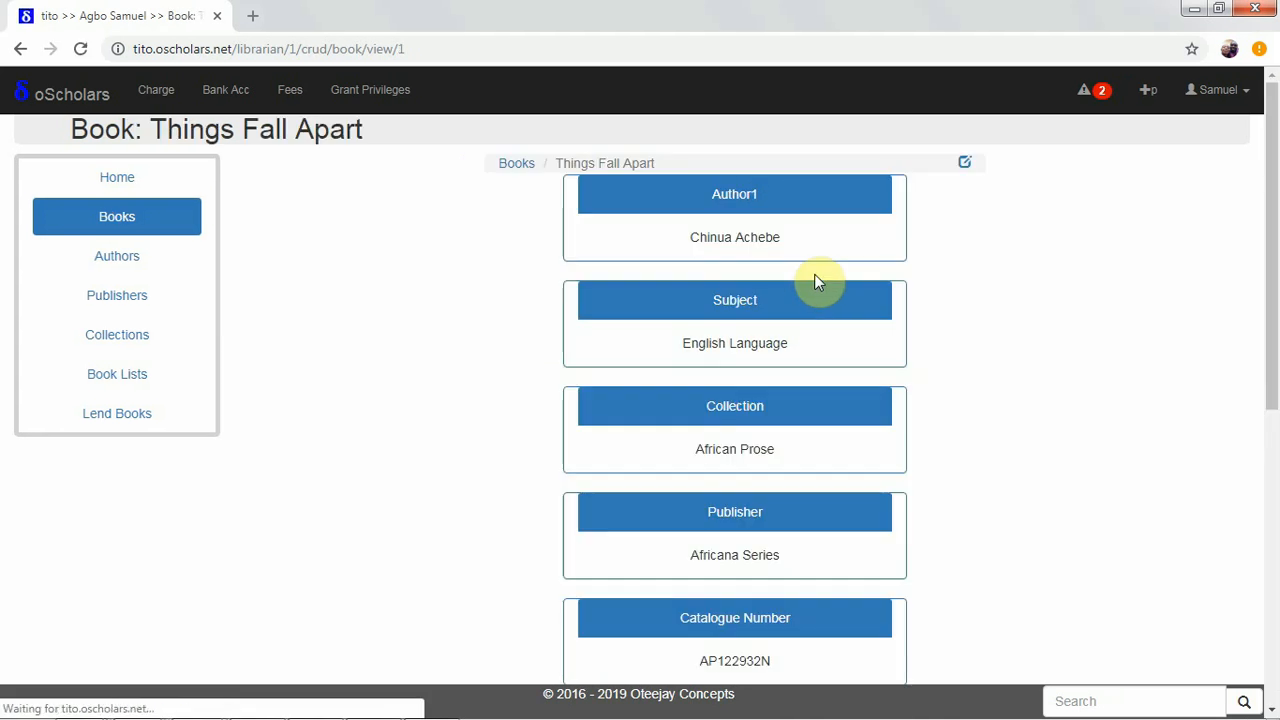
pyautogui.moveTo(1272, 205); pyautogui.dragTo(1272, 216)
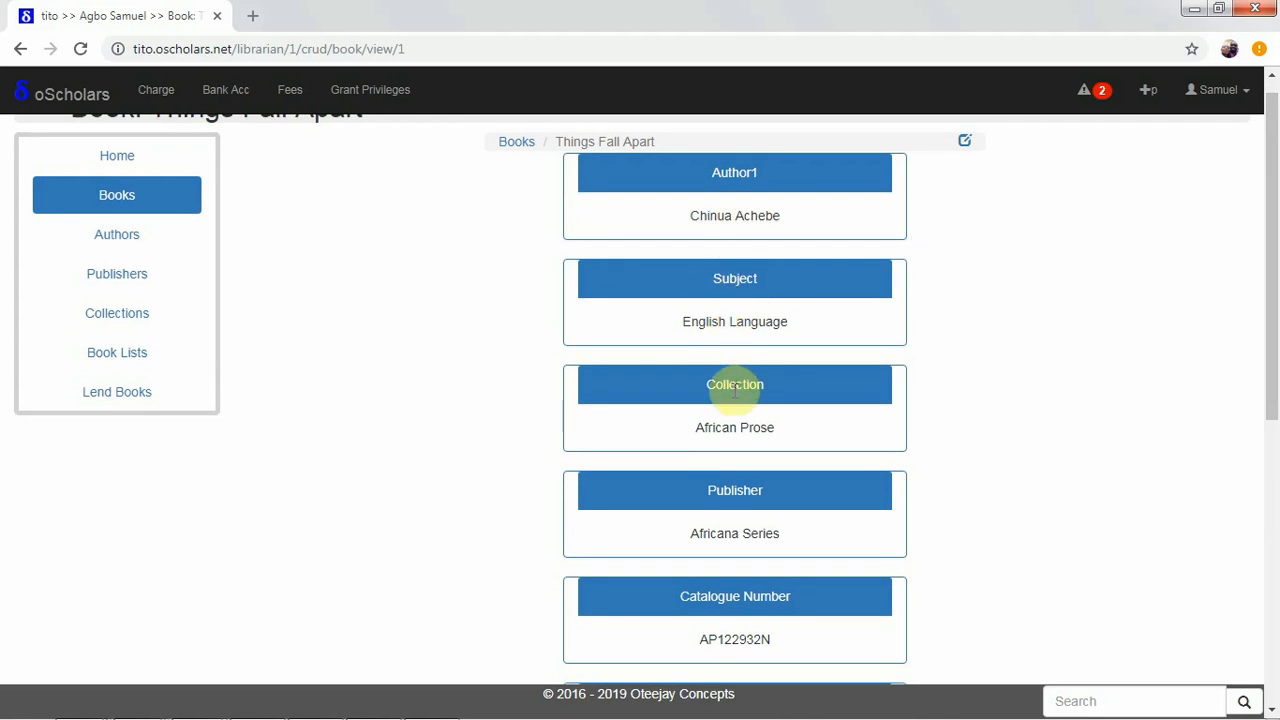
pyautogui.moveTo(1266, 294); pyautogui.dragTo(1264, 419)
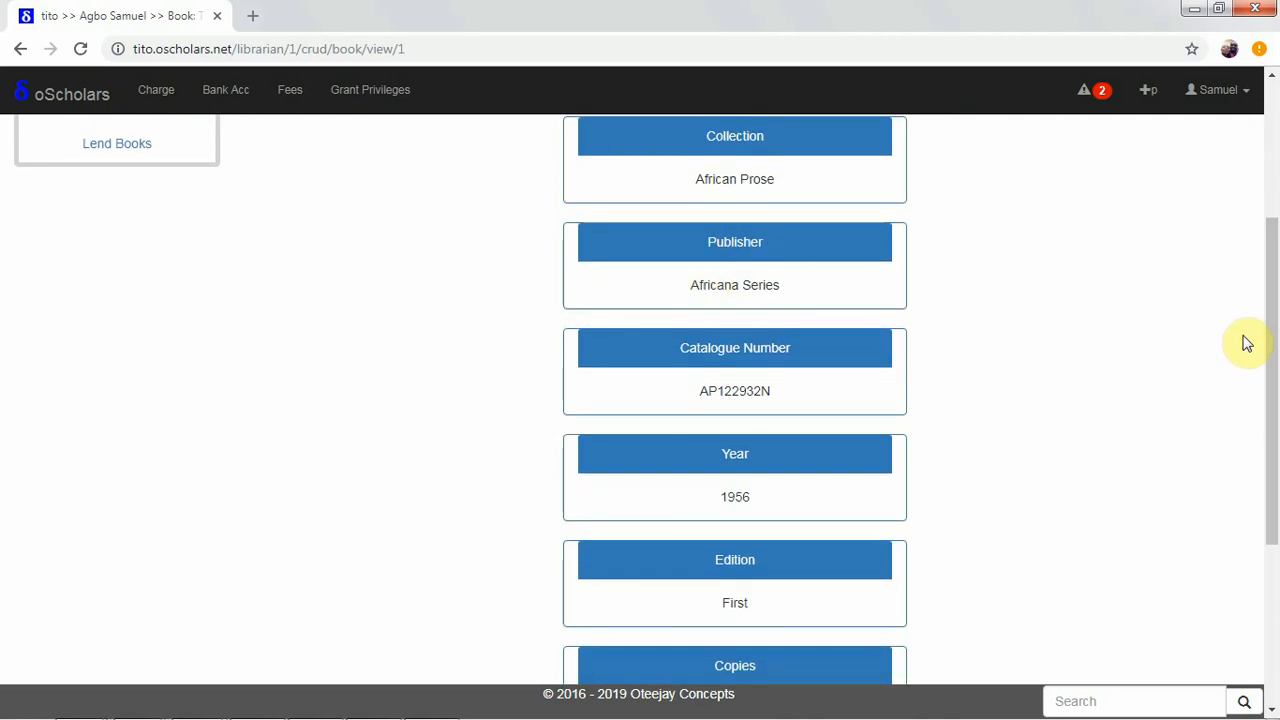
pyautogui.moveTo(1269, 354); pyautogui.dragTo(1263, 532)
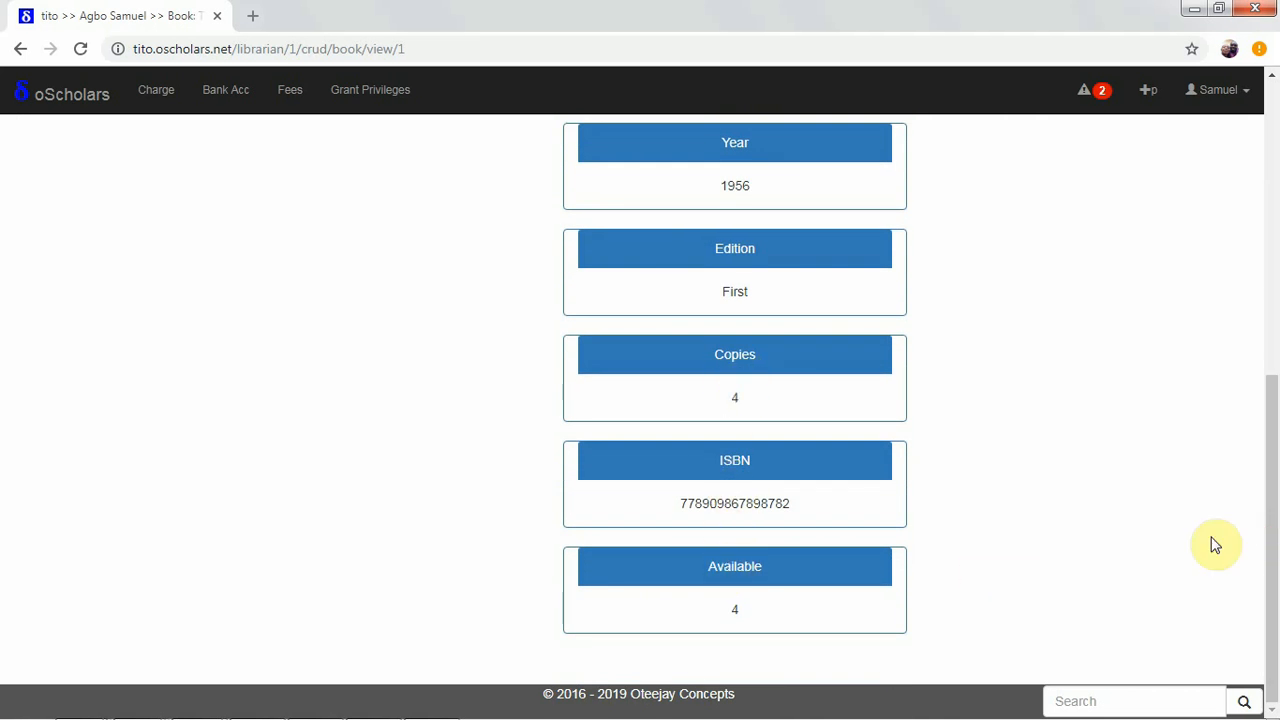
pyautogui.moveTo(1271, 557); pyautogui.dragTo(1269, 249)
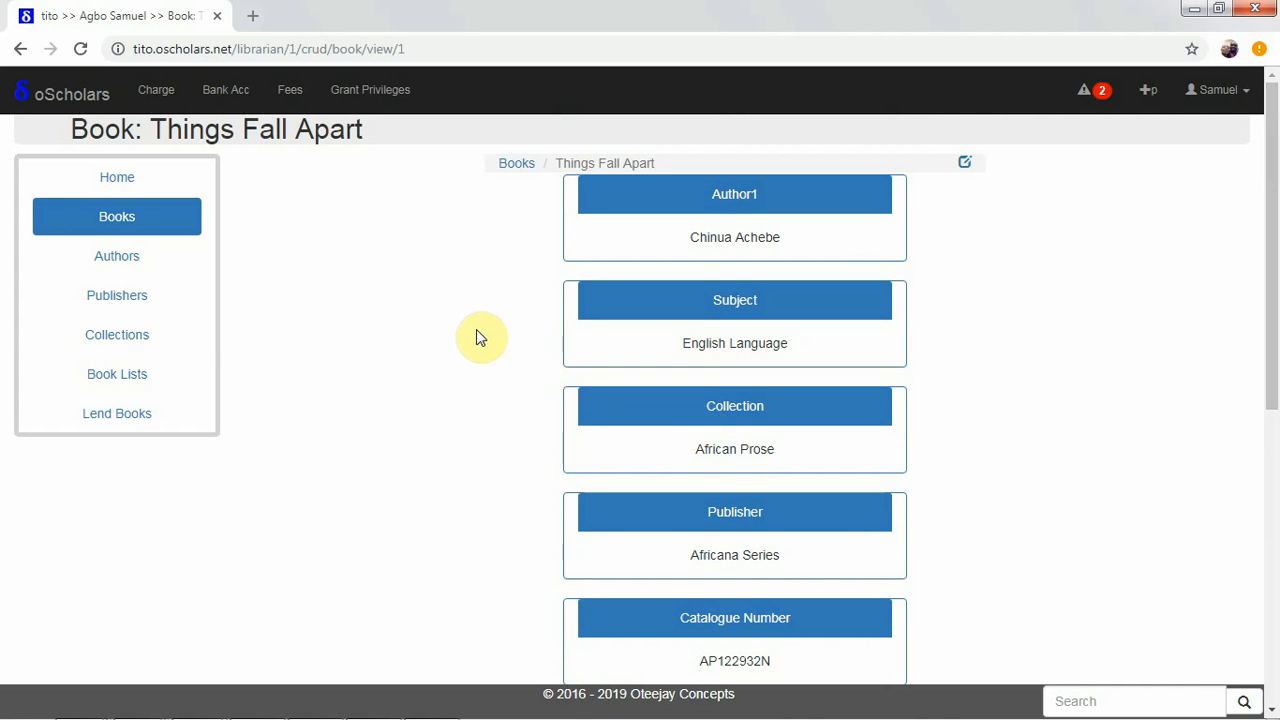
pyautogui.moveTo(1271, 309); pyautogui.dragTo(1272, 650)
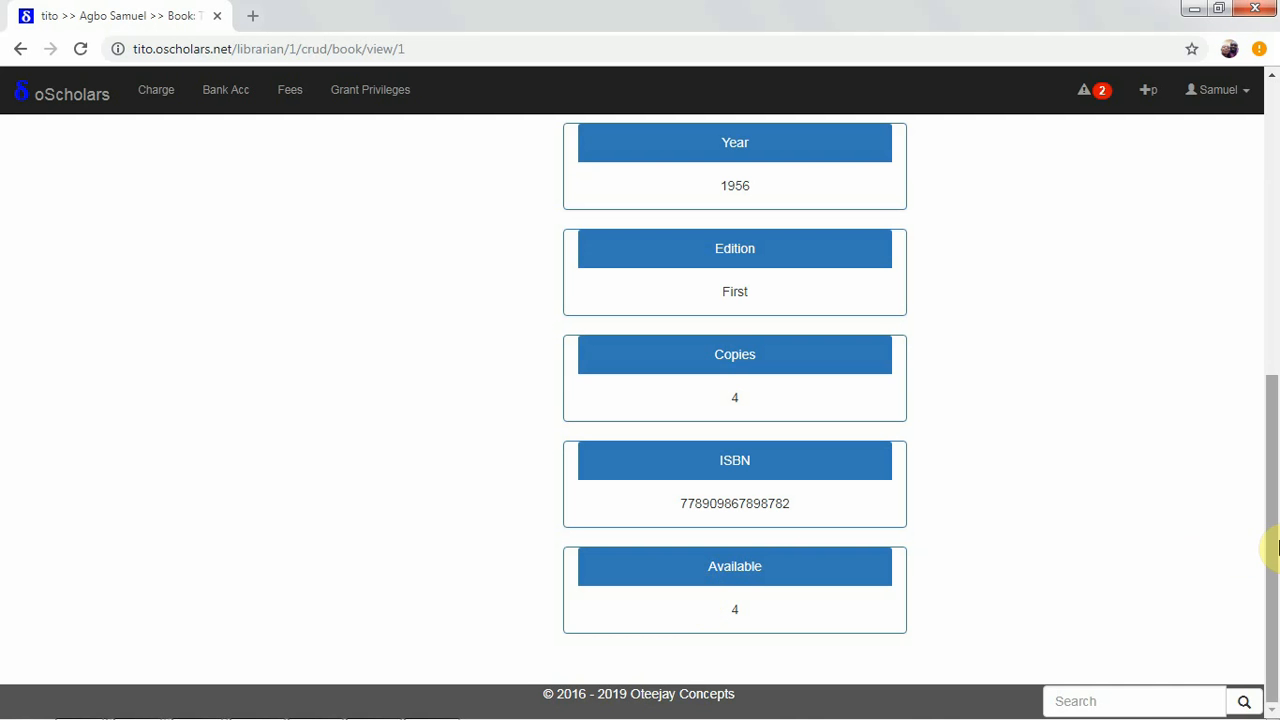
pyautogui.moveTo(1272, 525); pyautogui.dragTo(1266, 240)
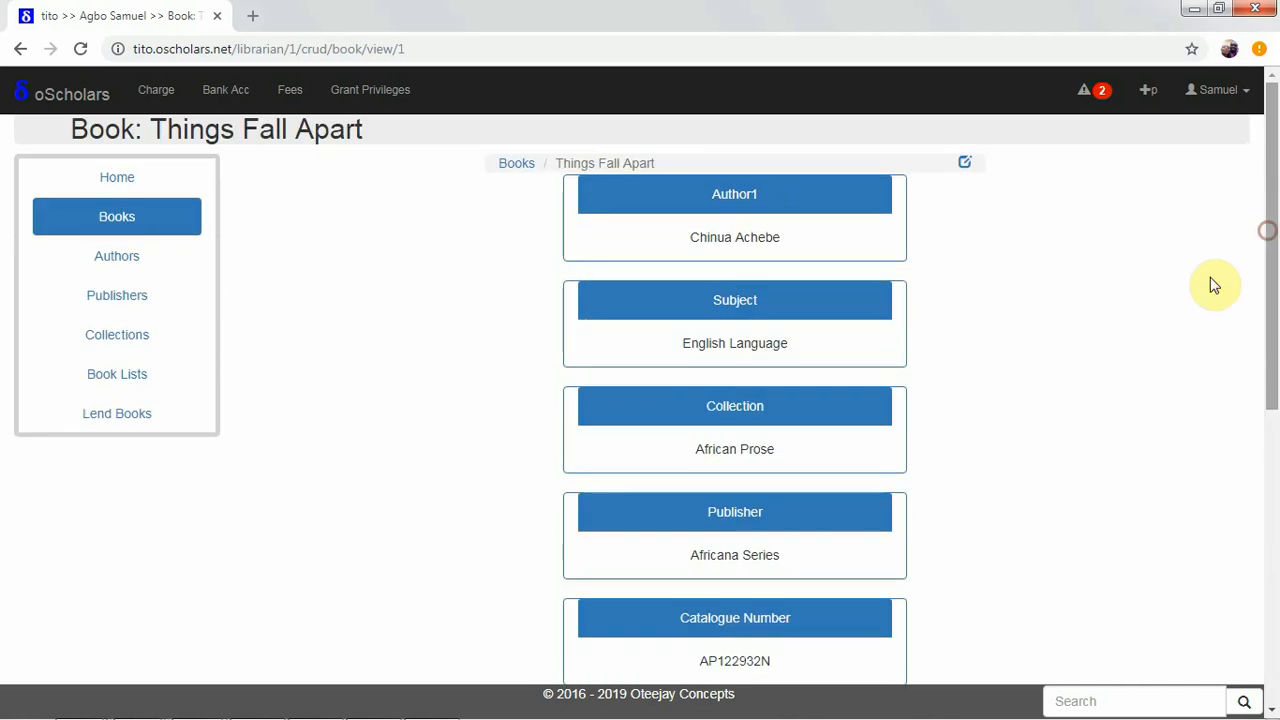